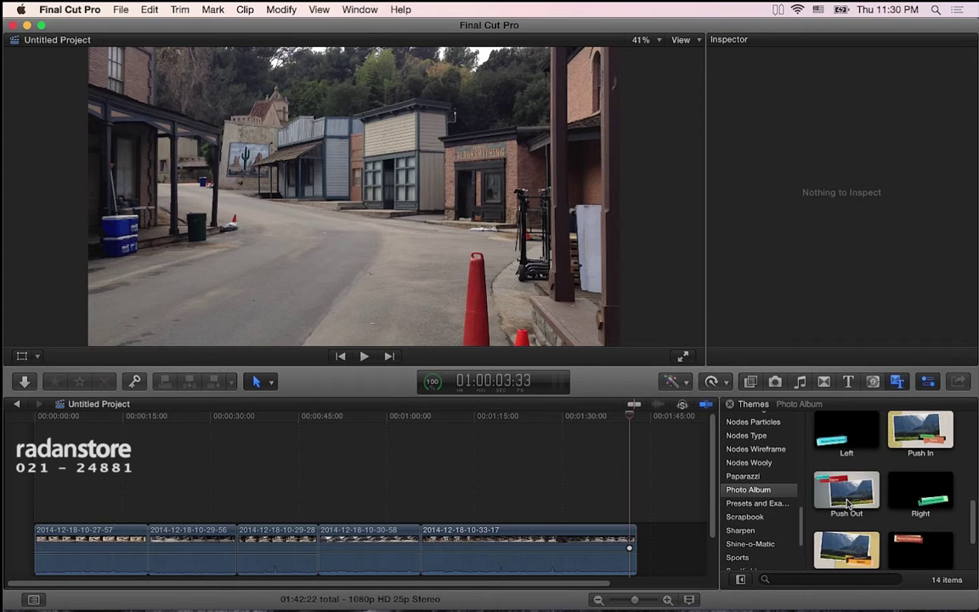
# Step: Drag the Photo Album Zoom In title onto the timeline above the first clip's start
pyautogui.scroll(-2, 847, 504)
pyautogui.click(849, 531)
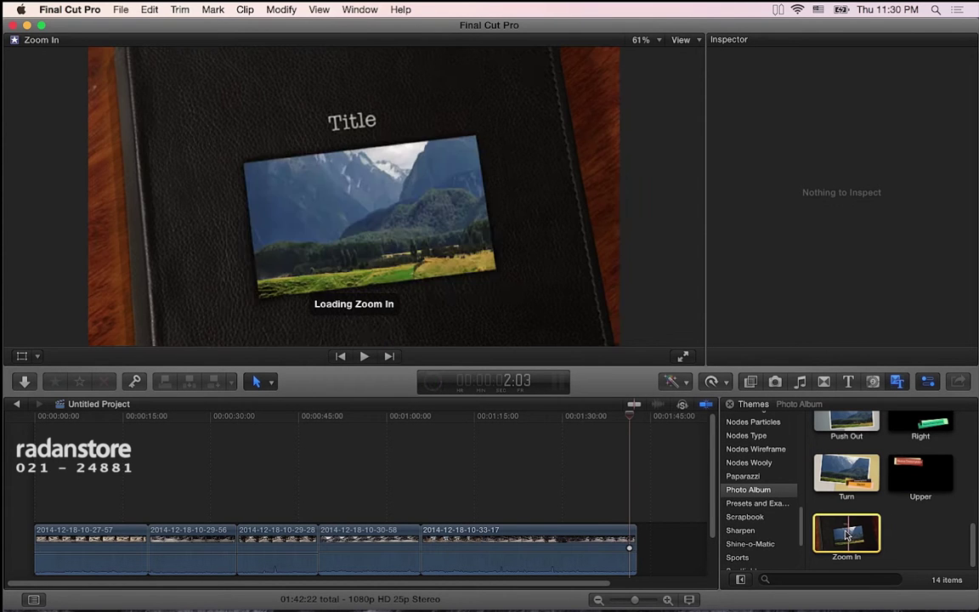
pyautogui.moveTo(237, 491); pyautogui.dragTo(40, 501)
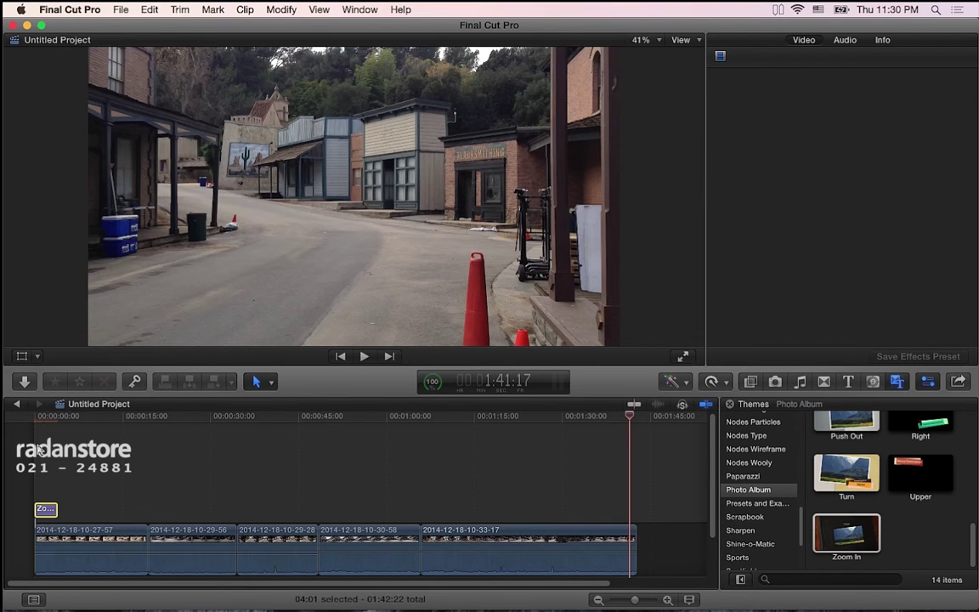
# Step: Play the Zoom In title from the project start to preview its animation over the first clip
pyautogui.click(35, 418)
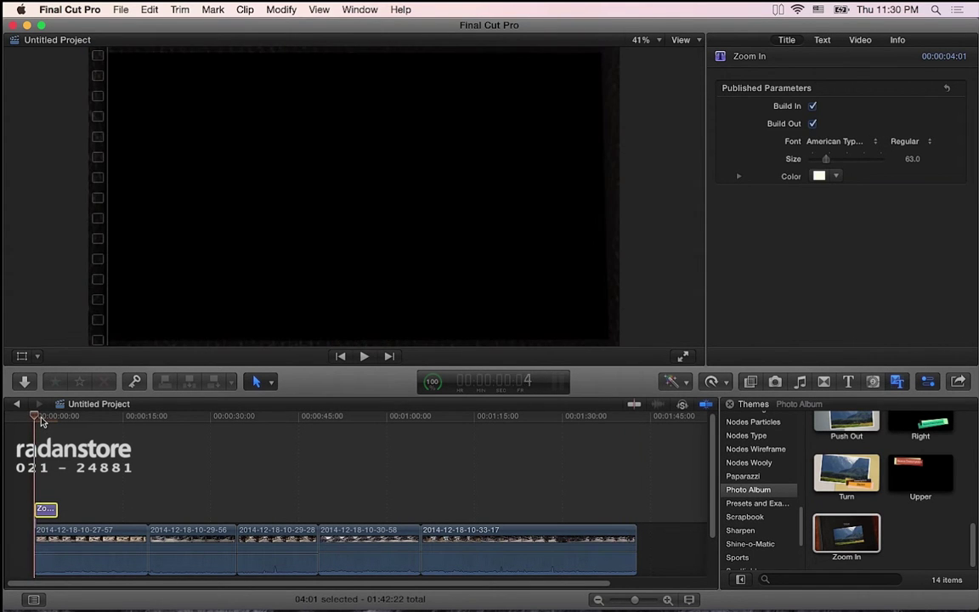
pyautogui.press('Right')
pyautogui.press('Right')
pyautogui.press('Right')
pyautogui.press('Right')
pyautogui.press('Right')
pyautogui.press('Right')
pyautogui.press('Right')
pyautogui.press('Right')
pyautogui.press('Right')
pyautogui.press('Right')
pyautogui.press('Right')
pyautogui.press('Right')
pyautogui.press('Right')
pyautogui.press('Right')
pyautogui.press('Right')
pyautogui.press('Right')
pyautogui.press('Right')
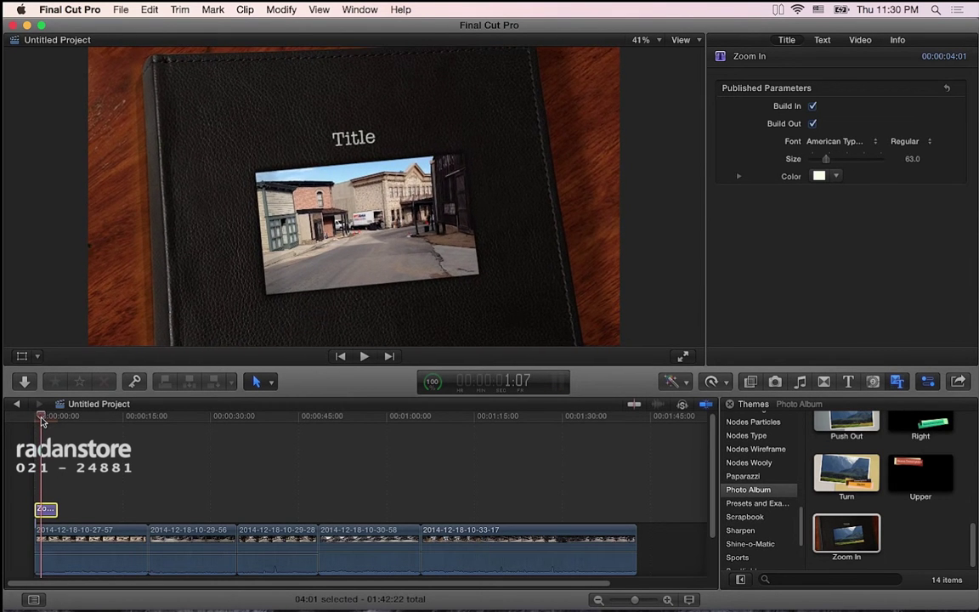
pyautogui.press('space')
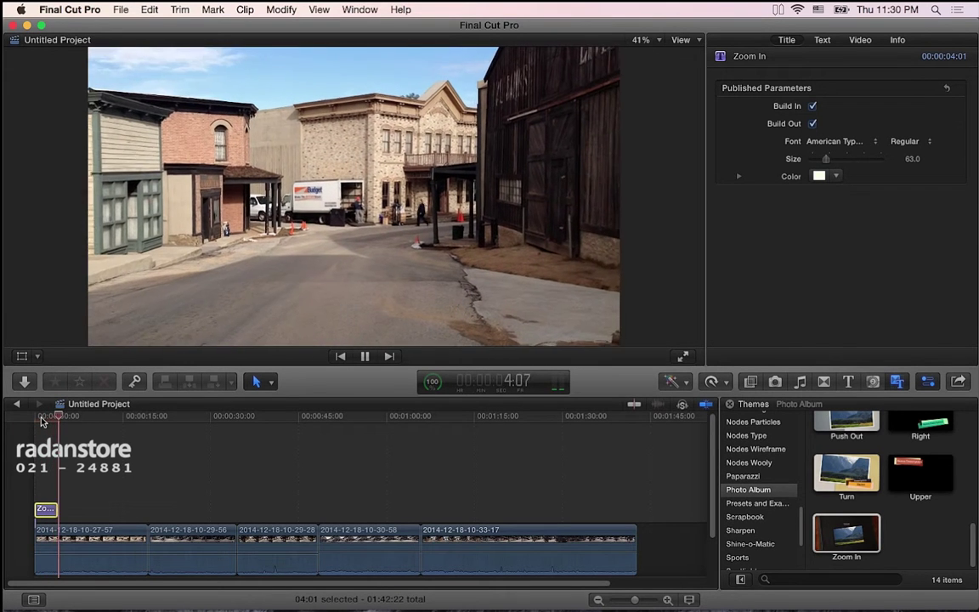
pyautogui.press('space')
pyautogui.scroll(1, 830, 482)
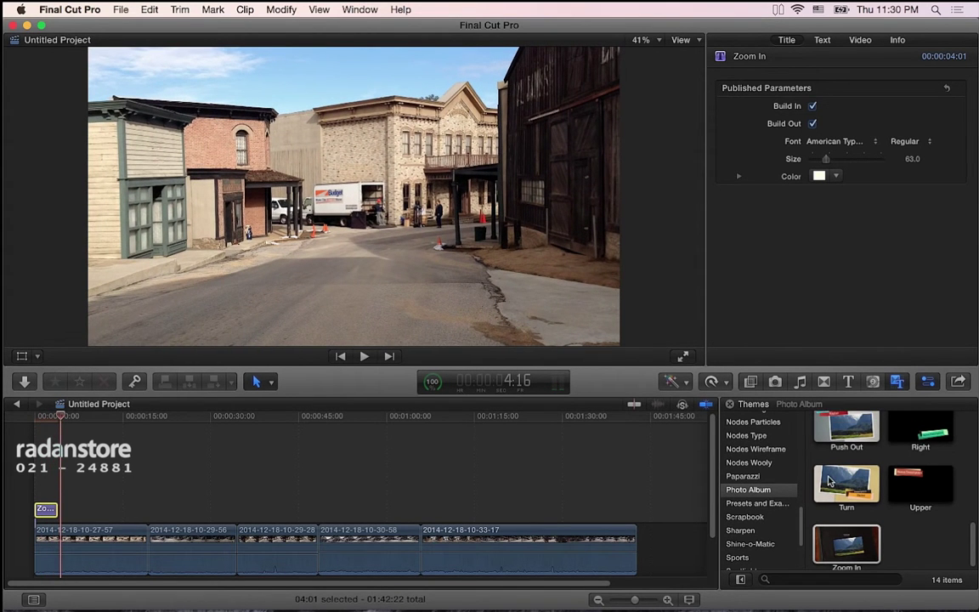
pyautogui.scroll(5, 830, 482)
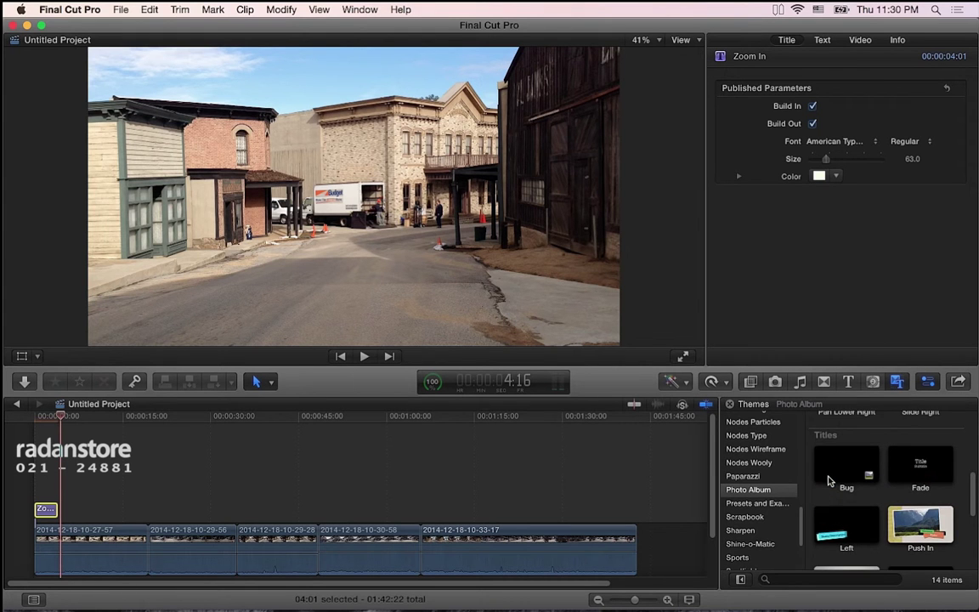
pyautogui.scroll(-2, 830, 482)
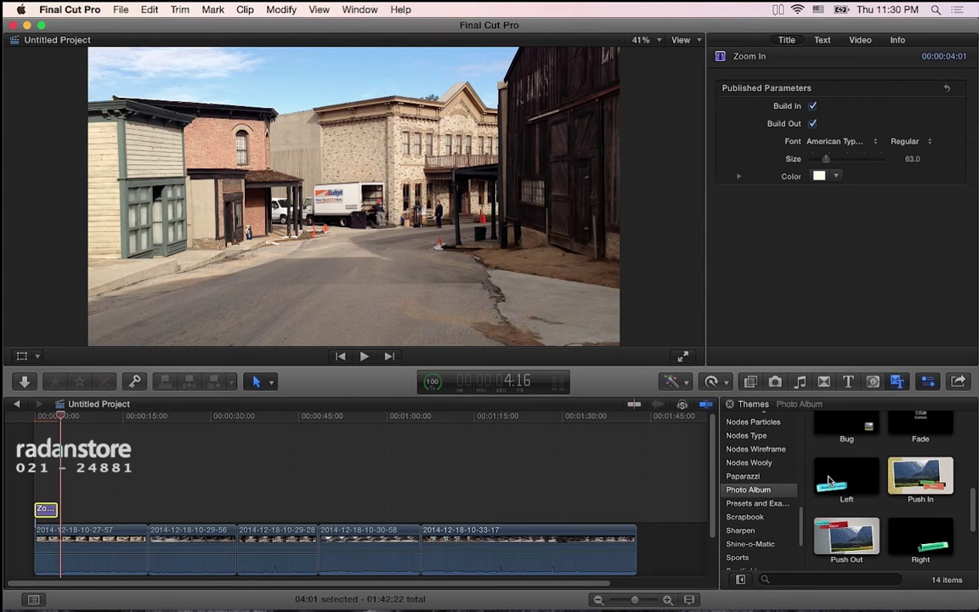
pyautogui.scroll(2, 850, 482)
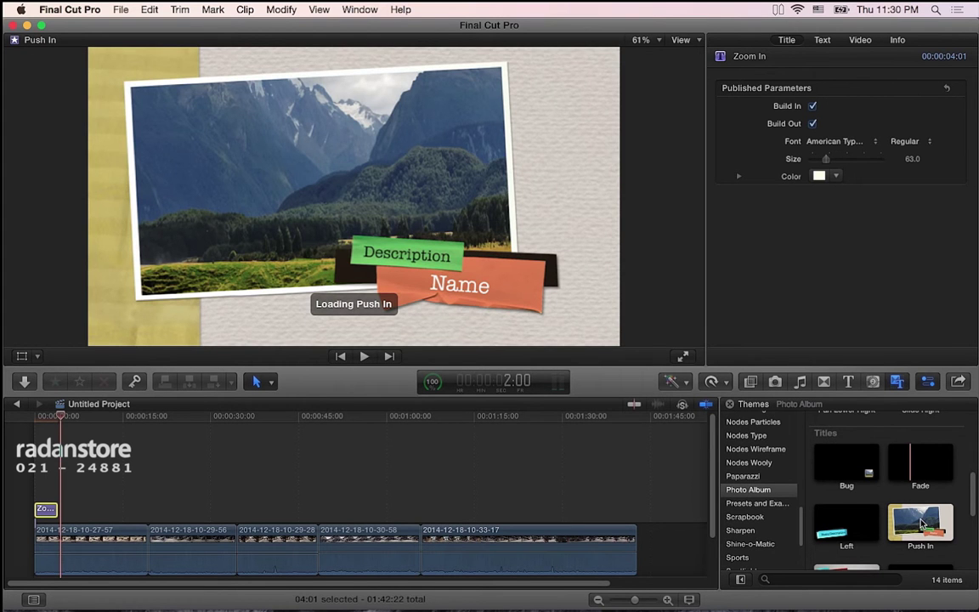
# Step: Place the Push In title above the first clip and the Left title above the second clip
pyautogui.moveTo(922, 524)
pyautogui.mouseDown()
pyautogui.moveTo(126, 492)
pyautogui.moveTo(106, 502)
pyautogui.mouseUp()
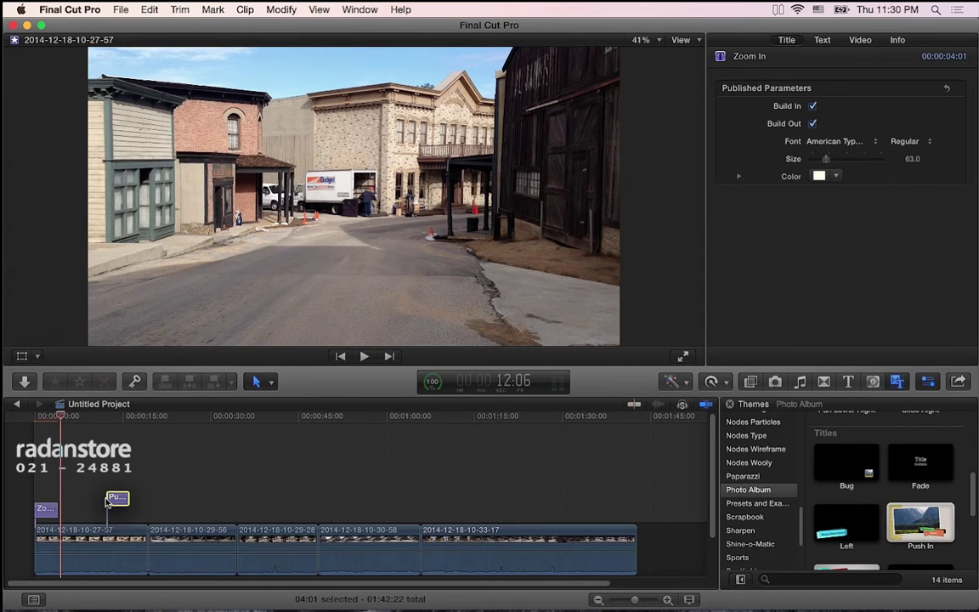
pyautogui.click(113, 423)
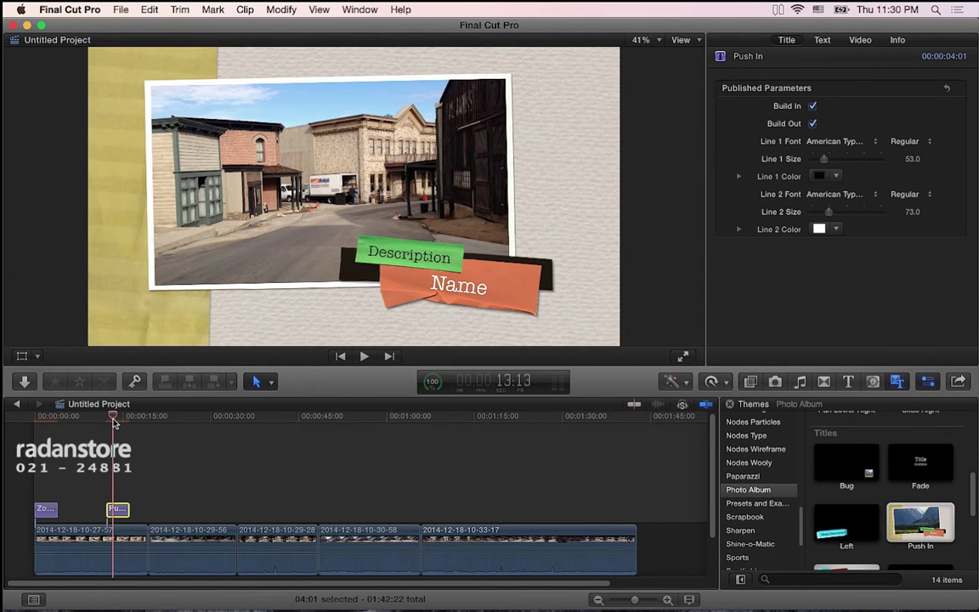
pyautogui.moveTo(113, 423); pyautogui.dragTo(115, 422)
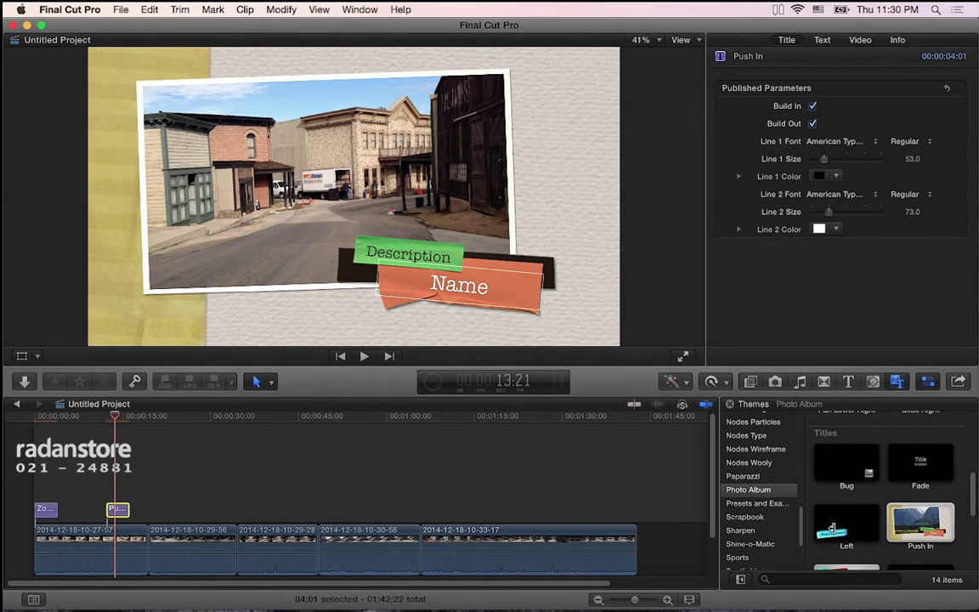
pyautogui.moveTo(836, 532); pyautogui.dragTo(167, 496)
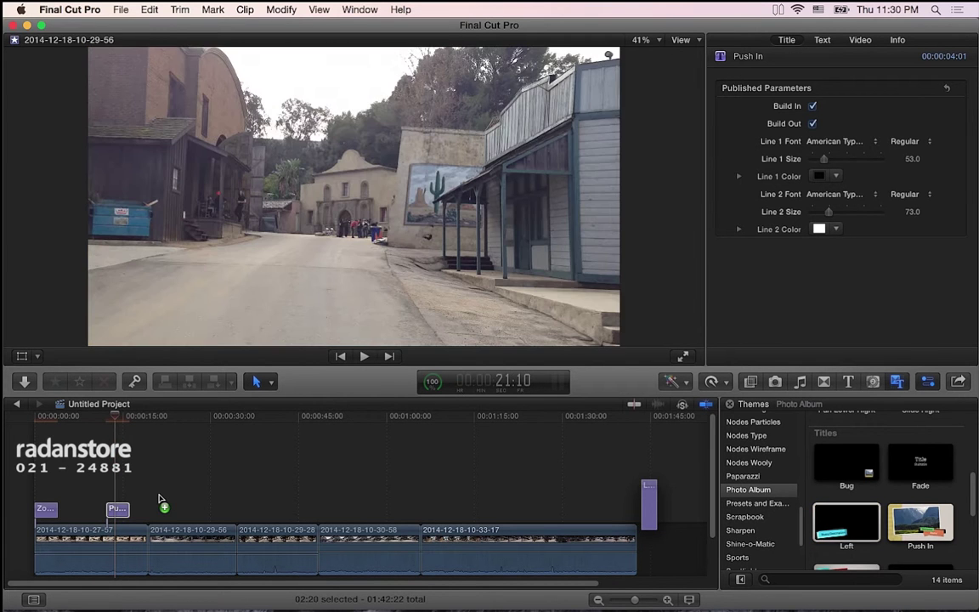
pyautogui.moveTo(159, 500); pyautogui.dragTo(163, 505)
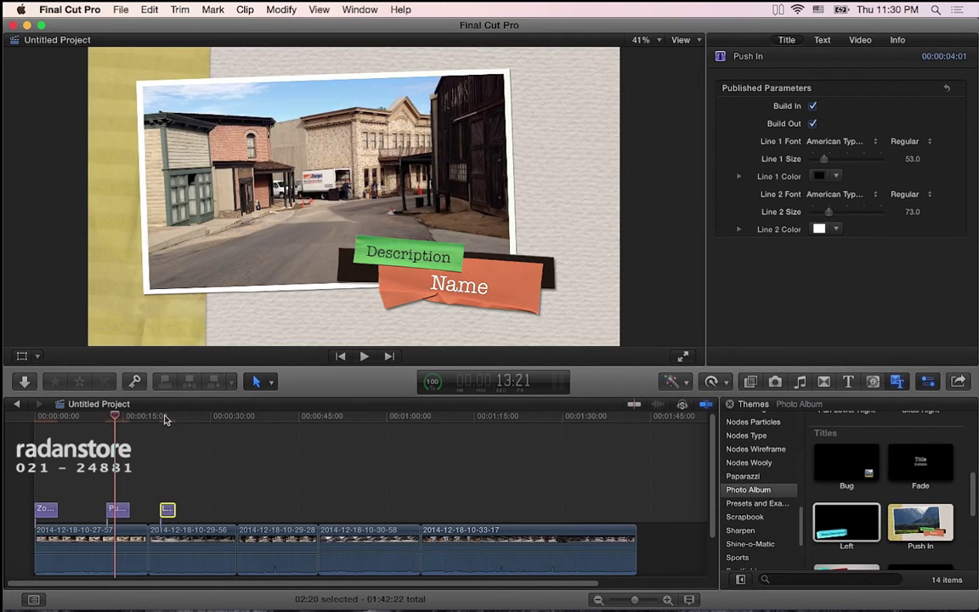
# Step: Play the Left title, then select the Photo Album Left to Right Corner transition
pyautogui.click(164, 417)
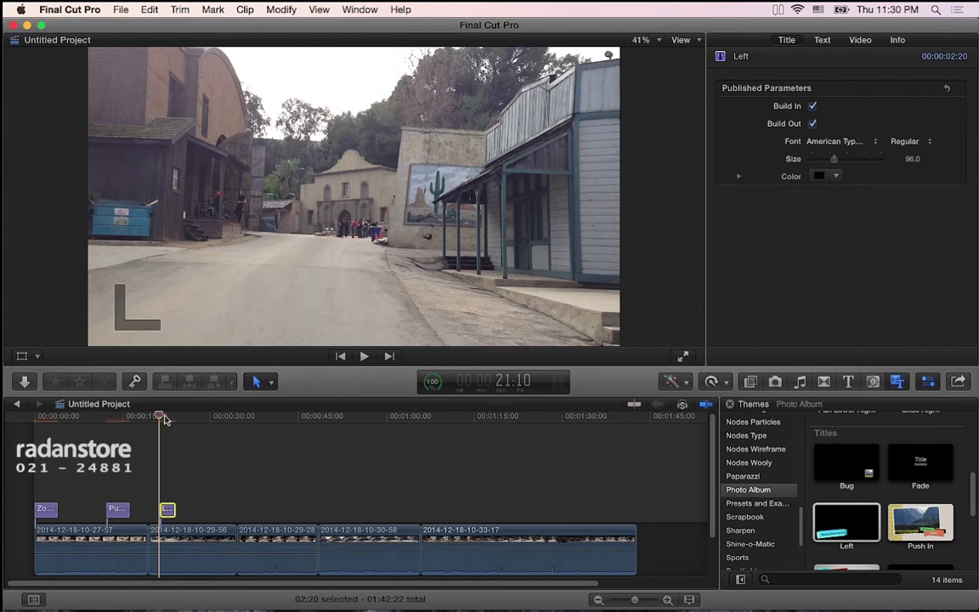
pyautogui.press('space')
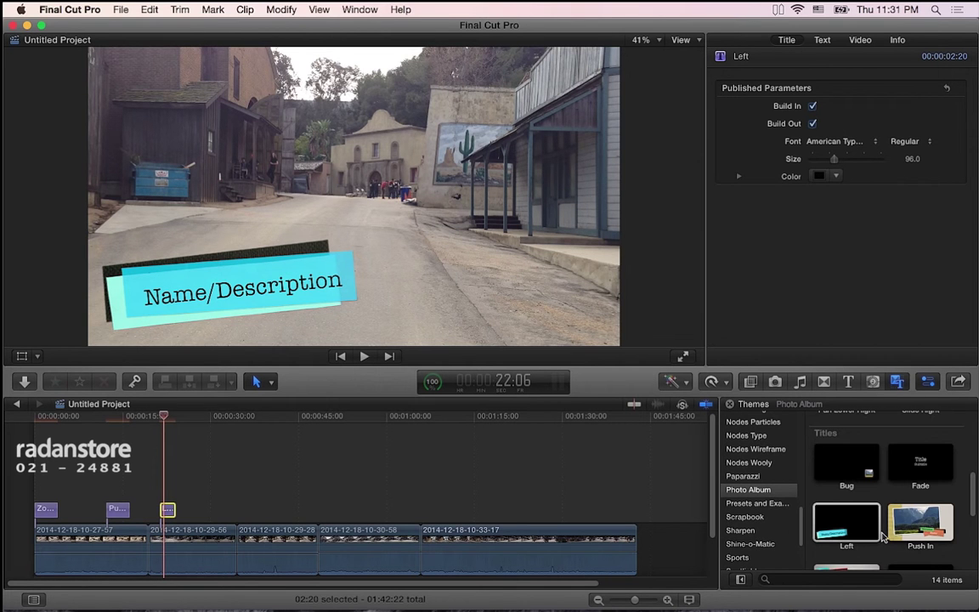
pyautogui.scroll(3, 882, 535)
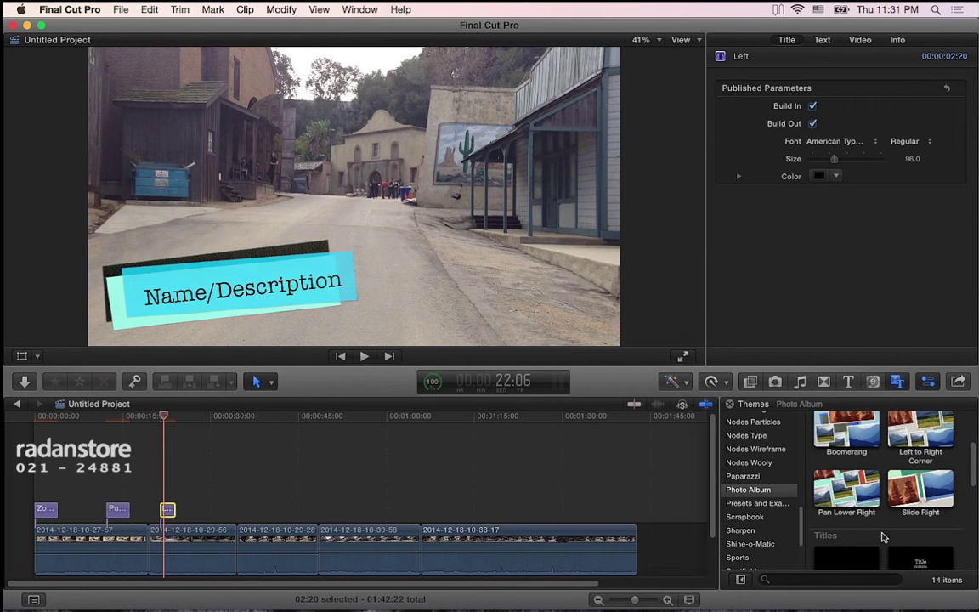
pyautogui.scroll(1, 882, 532)
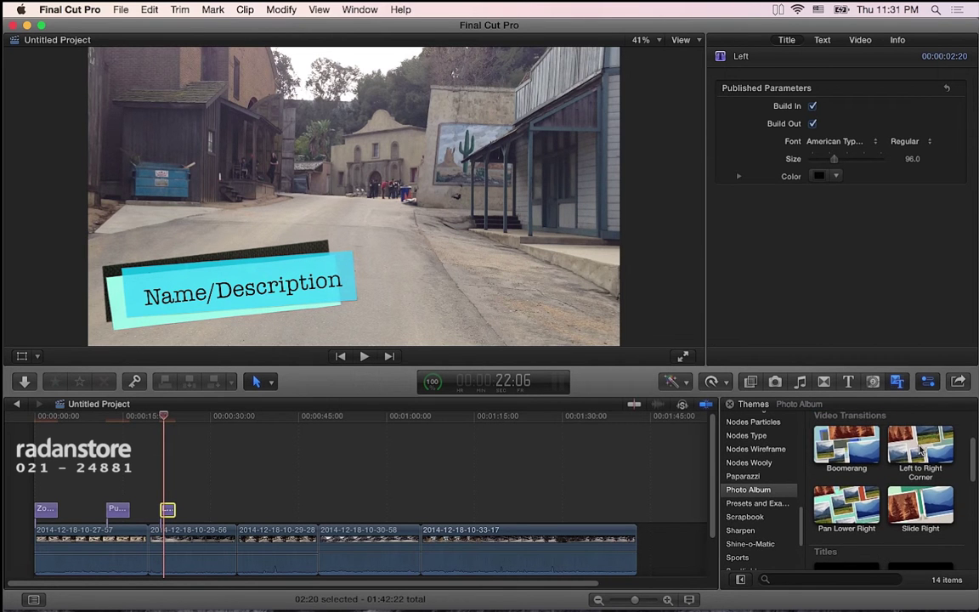
pyautogui.click(921, 450)
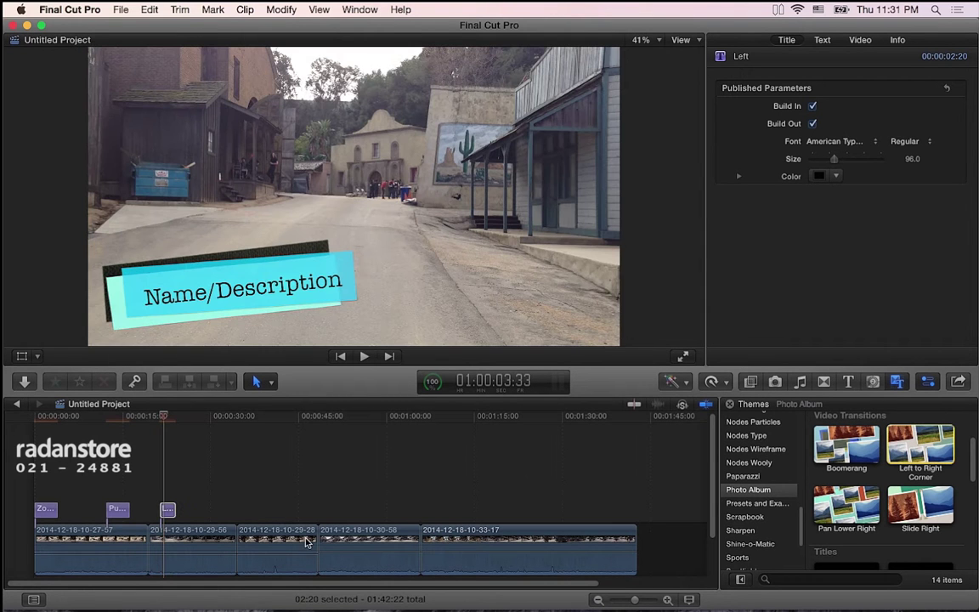
# Step: Insert Left to Right Corner between the third and fourth clips, then scroll to the Photo Album titles
pyautogui.moveTo(307, 542); pyautogui.dragTo(317, 527)
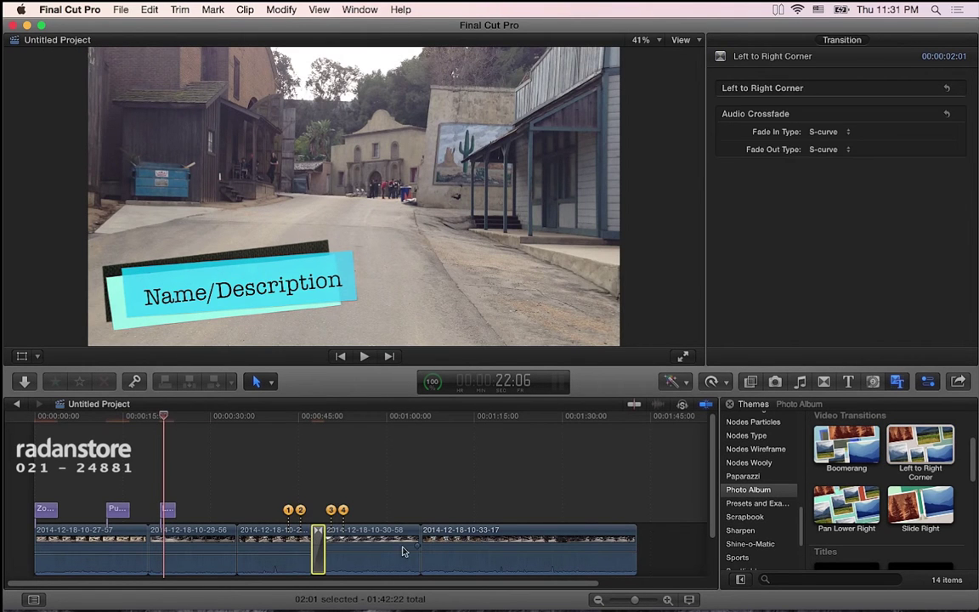
pyautogui.scroll(5, 876, 491)
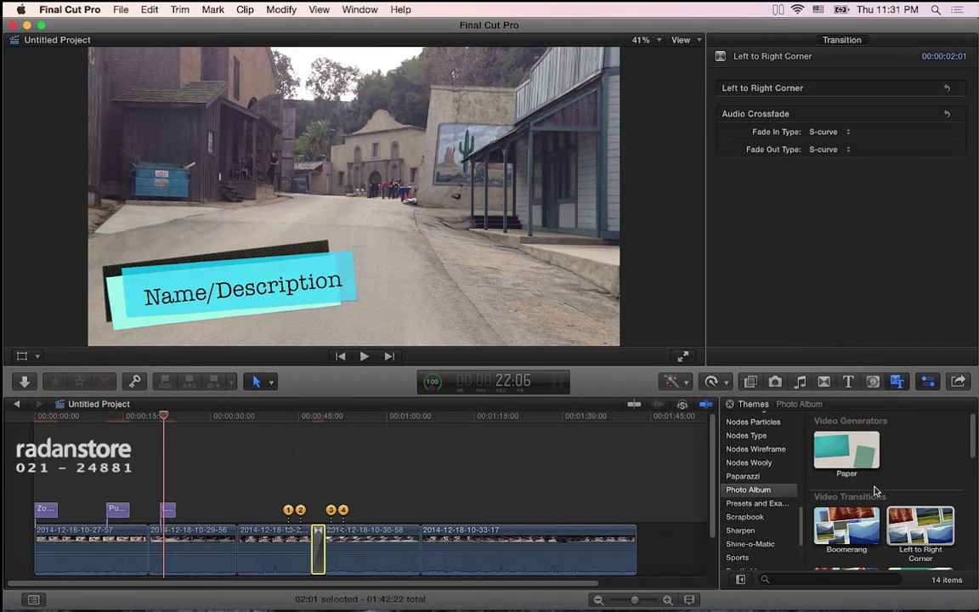
pyautogui.scroll(-1, 906, 533)
pyautogui.scroll(-1, 905, 534)
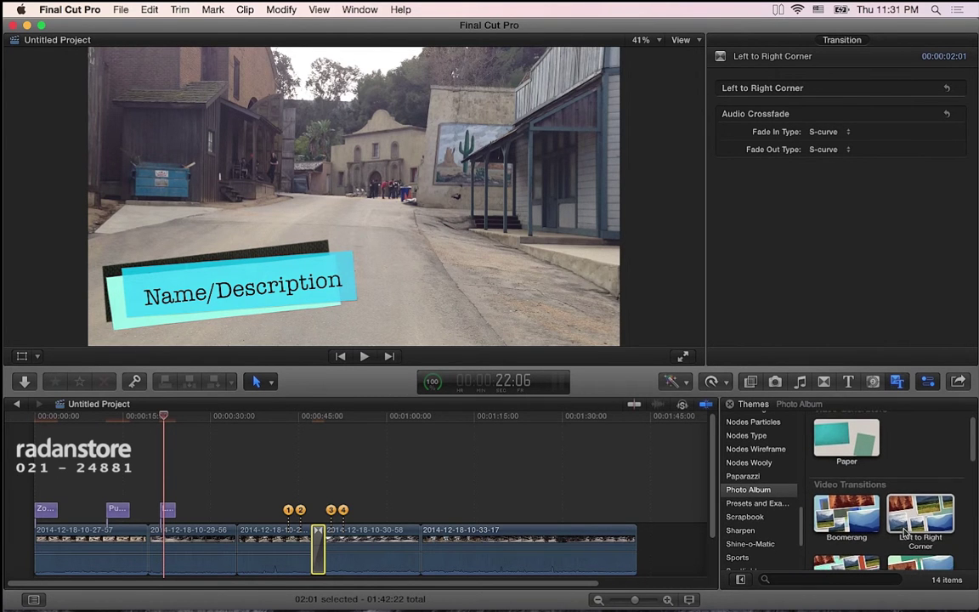
pyautogui.scroll(-5, 906, 534)
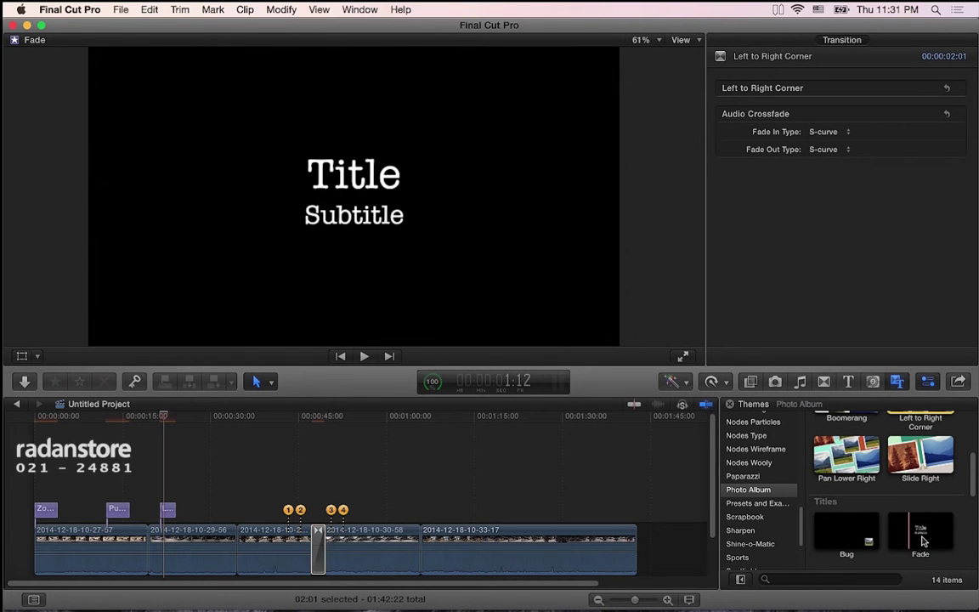
pyautogui.scroll(-2, 836, 540)
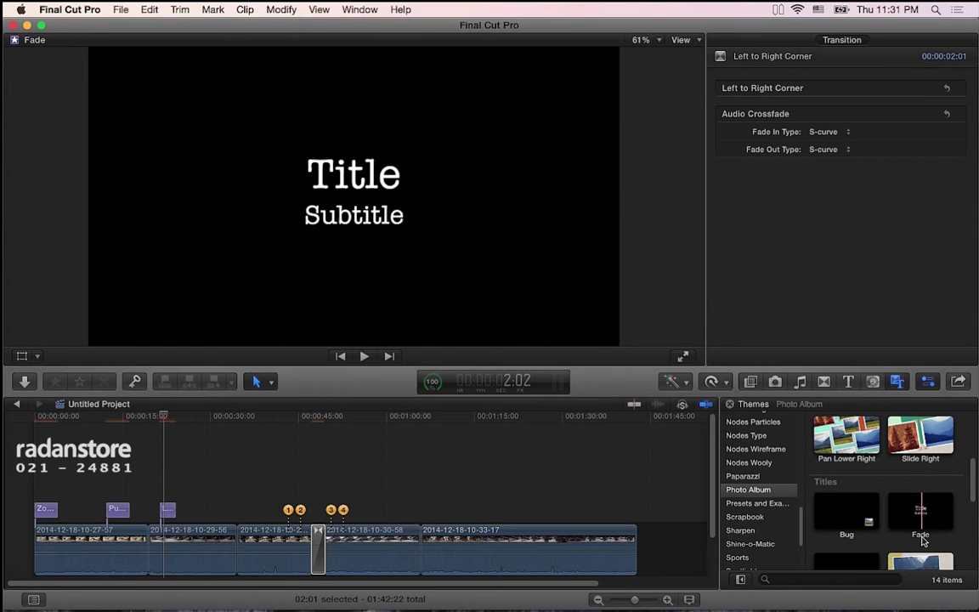
# Step: Switch the themes browser to Sports and scroll up through its Zoom transitions and titles
pyautogui.click(755, 558)
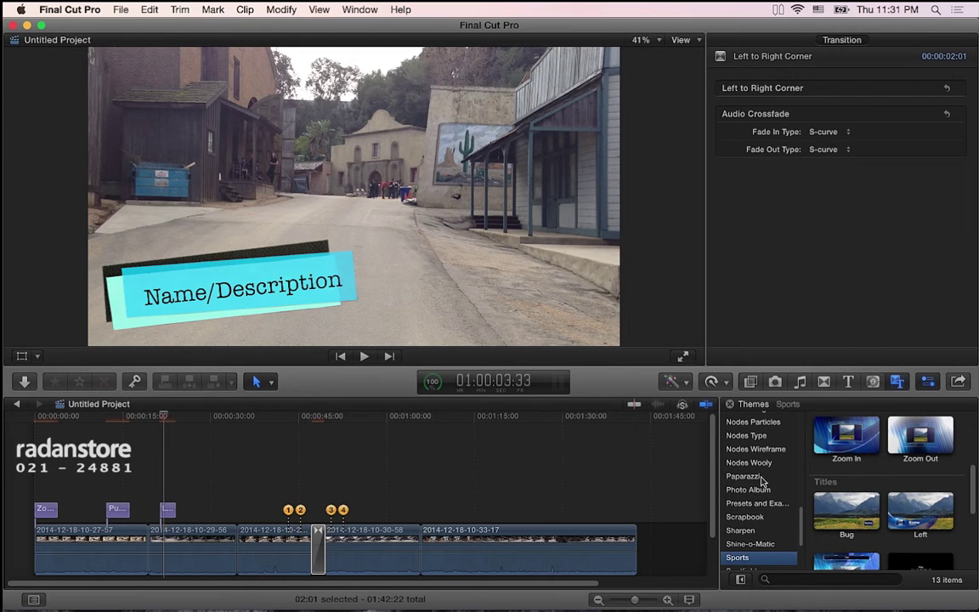
pyautogui.scroll(3, 766, 515)
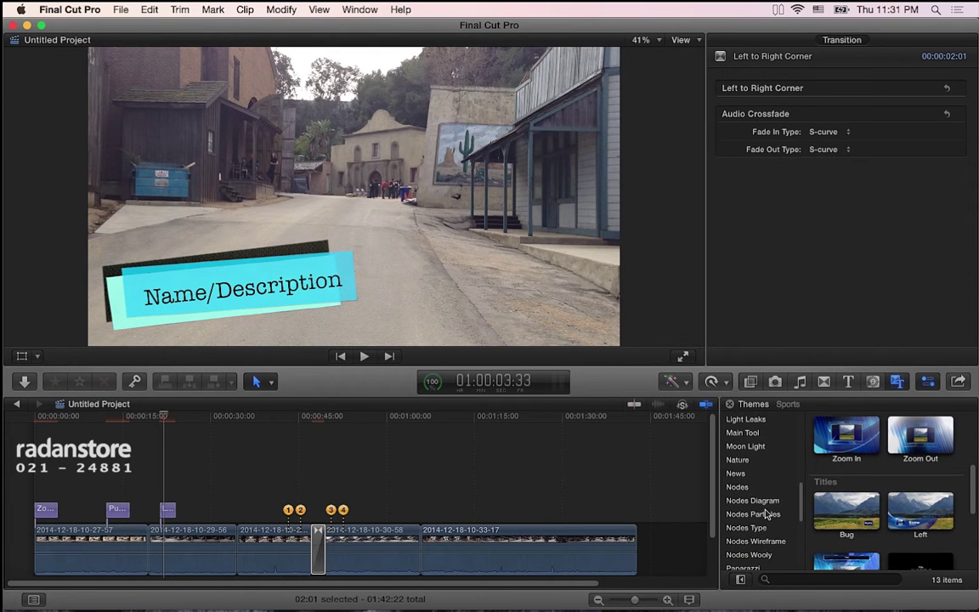
pyautogui.scroll(3, 748, 512)
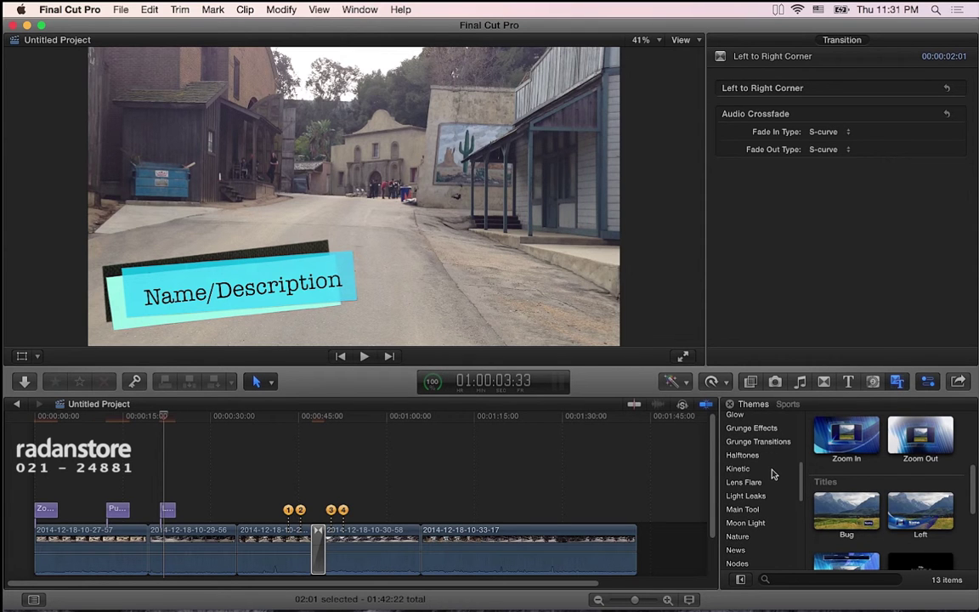
pyautogui.scroll(1, 773, 476)
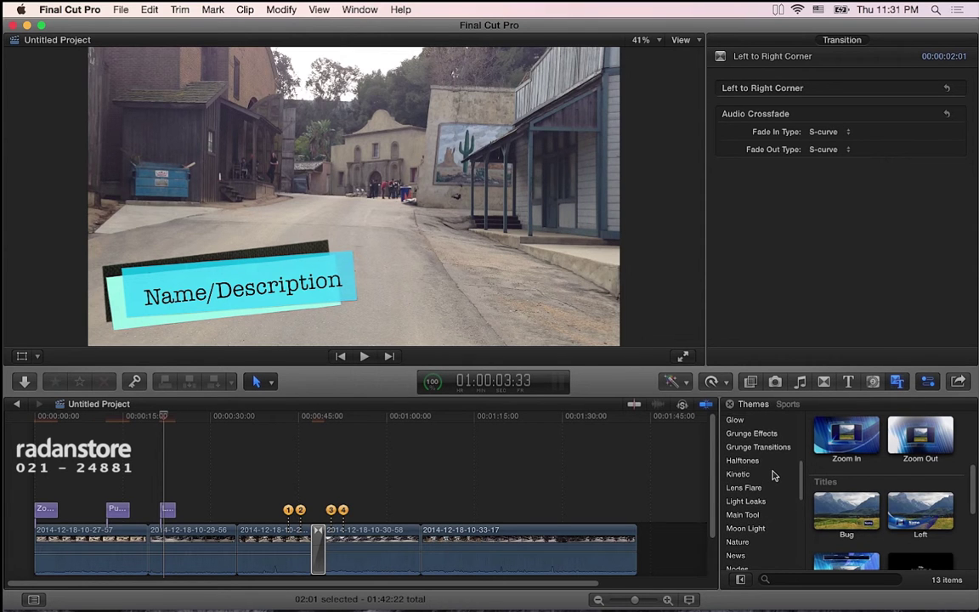
pyautogui.scroll(1, 772, 472)
pyautogui.scroll(4, 774, 420)
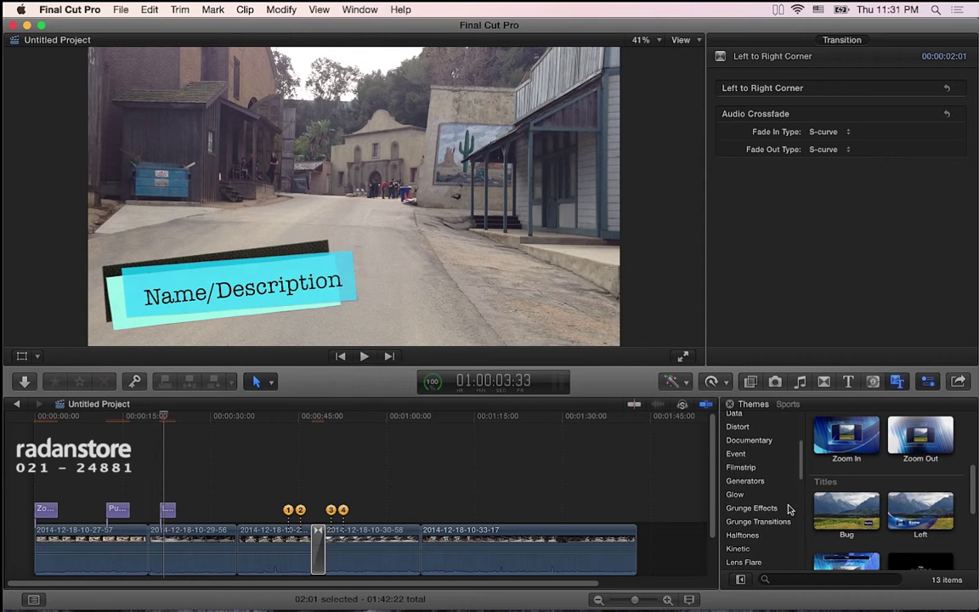
pyautogui.scroll(2, 788, 509)
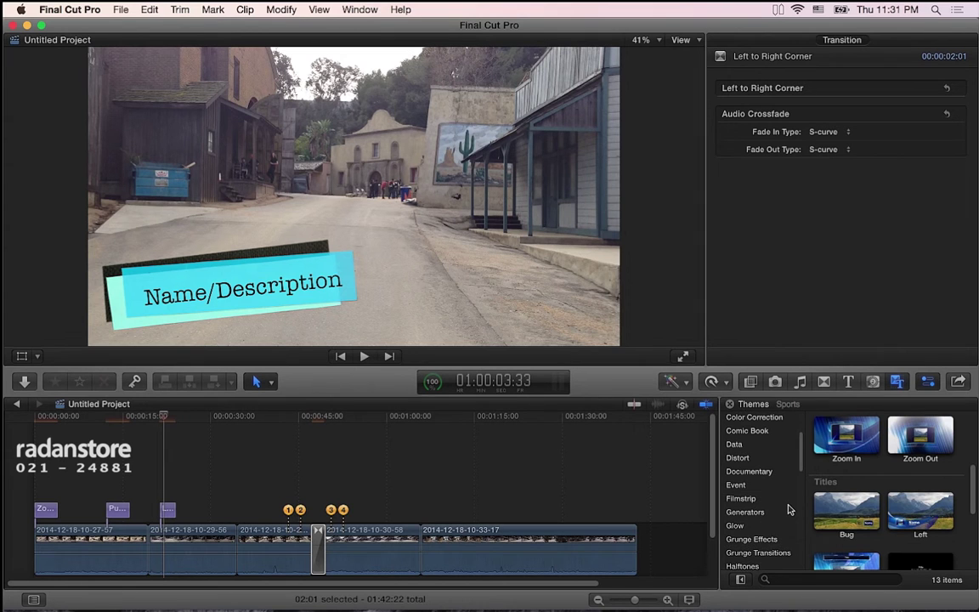
pyautogui.scroll(3, 788, 508)
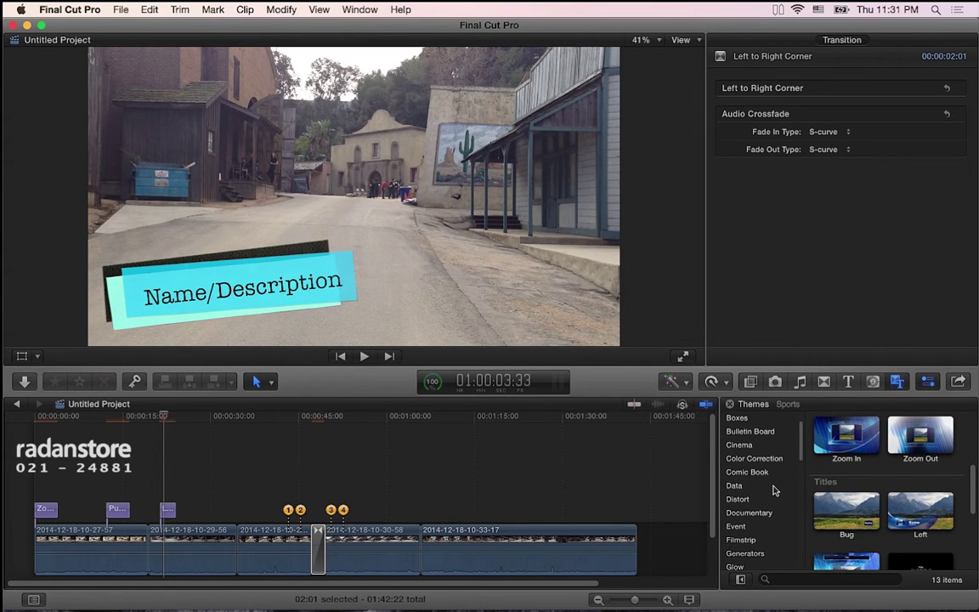
pyautogui.scroll(1, 772, 475)
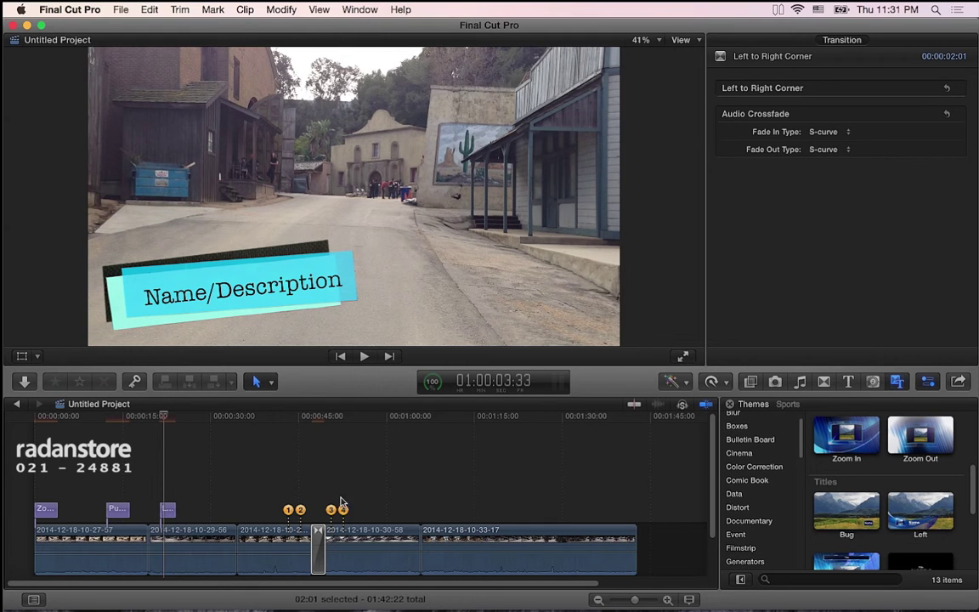
# Step: Select the Left title clip and its Name/Description text in the viewer
pyautogui.click(169, 513)
pyautogui.click(169, 513)
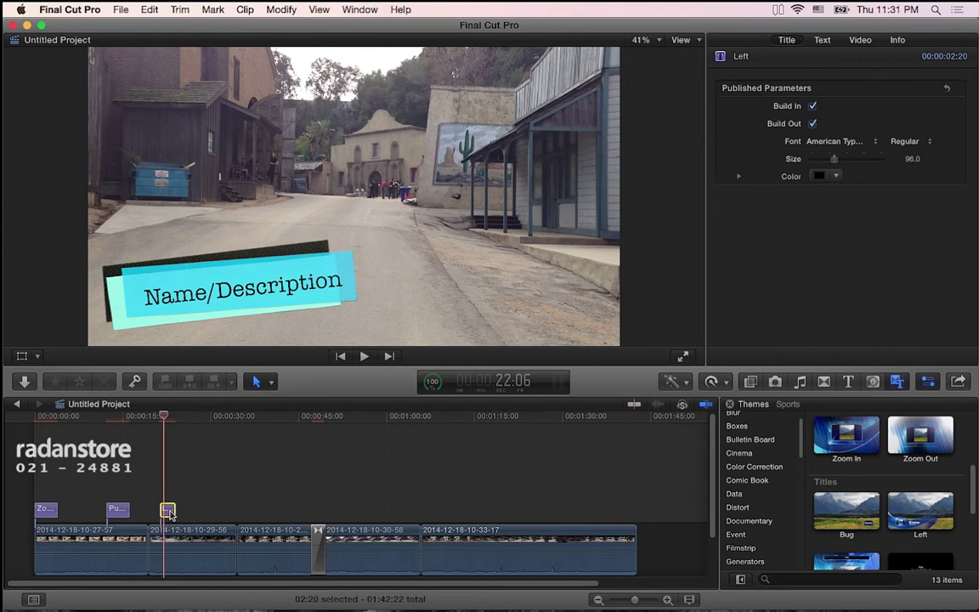
pyautogui.click(218, 293)
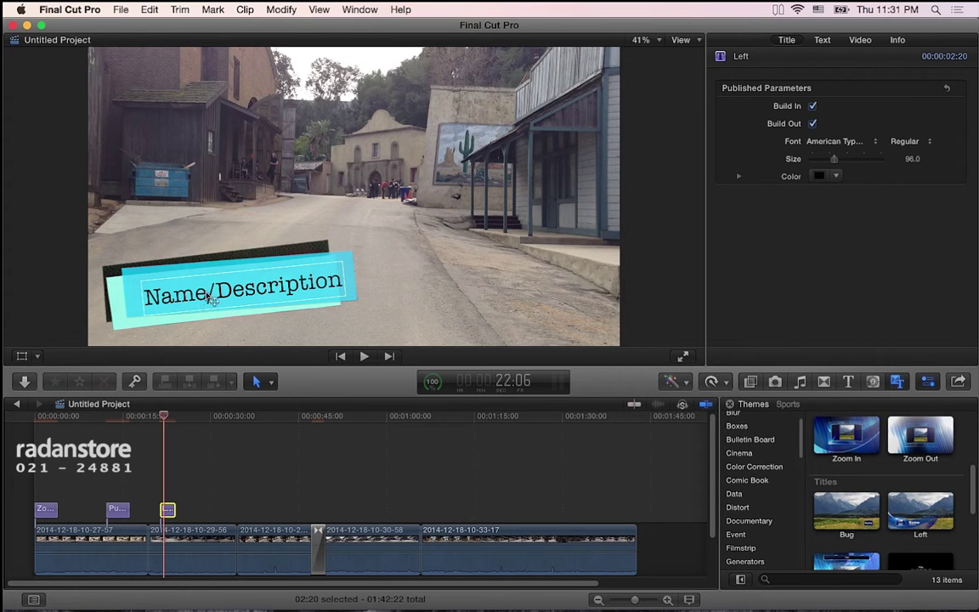
# Step: Play the transition between clips three and four and stop in its middle
pyautogui.click(318, 419)
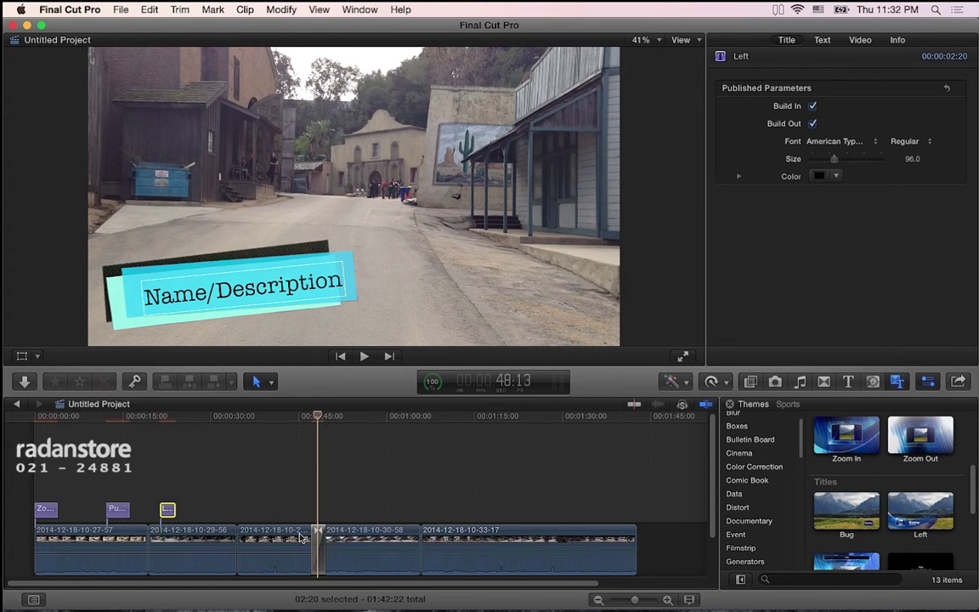
pyautogui.click(311, 418)
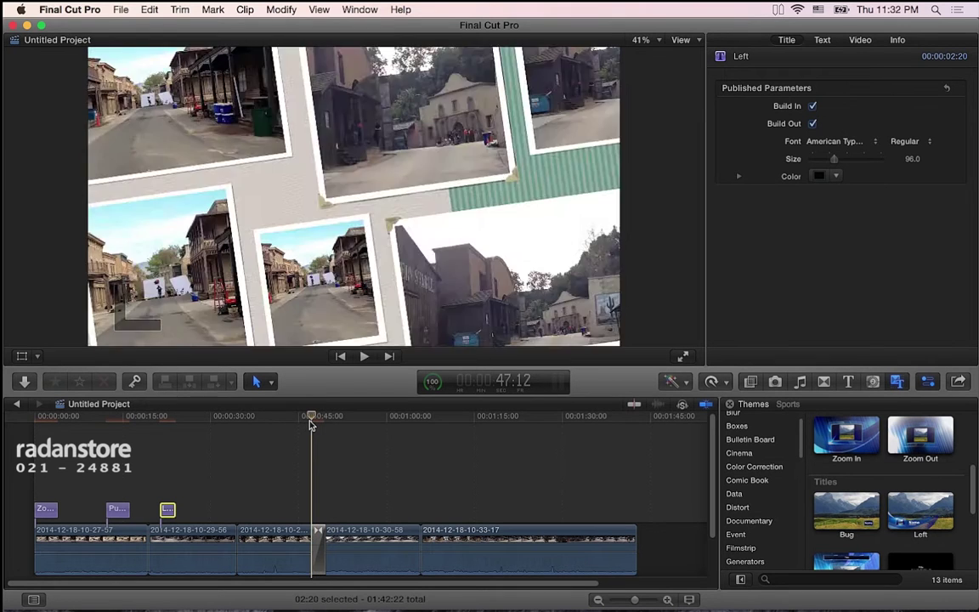
pyautogui.press('space')
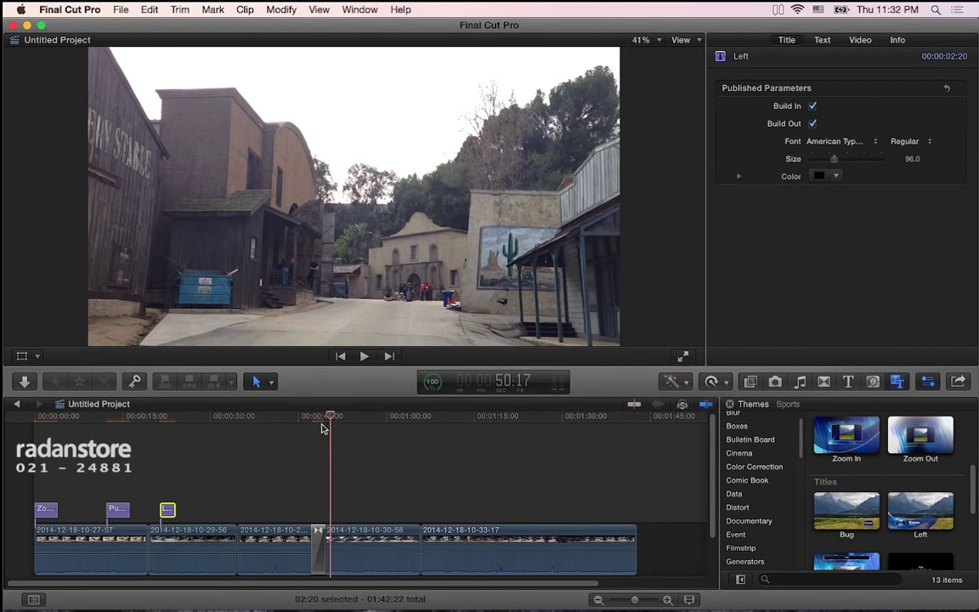
pyautogui.click(323, 427)
pyautogui.click(317, 427)
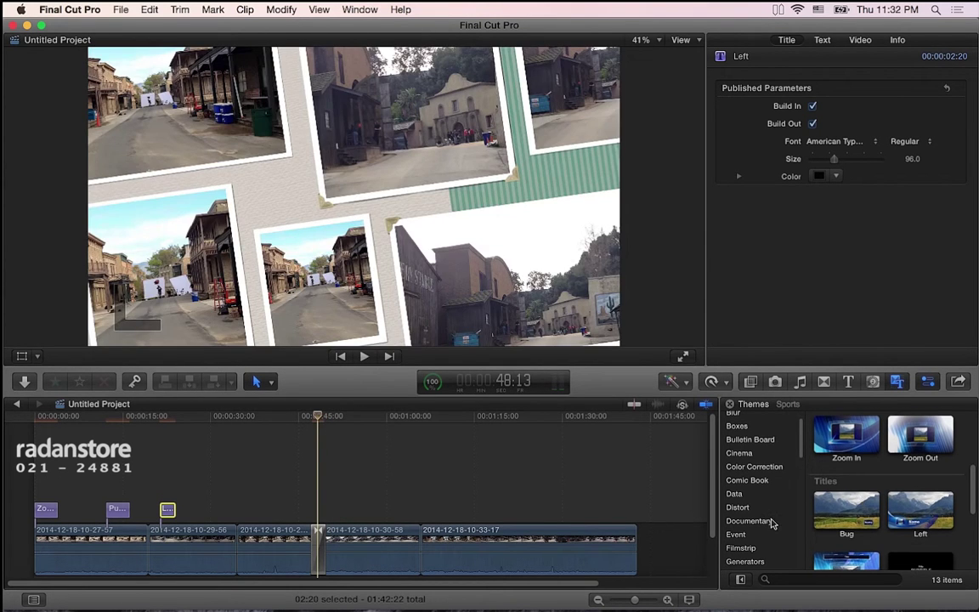
# Step: Return the themes browser to Photo Album and deselect the Left title clip
pyautogui.scroll(-2, 769, 524)
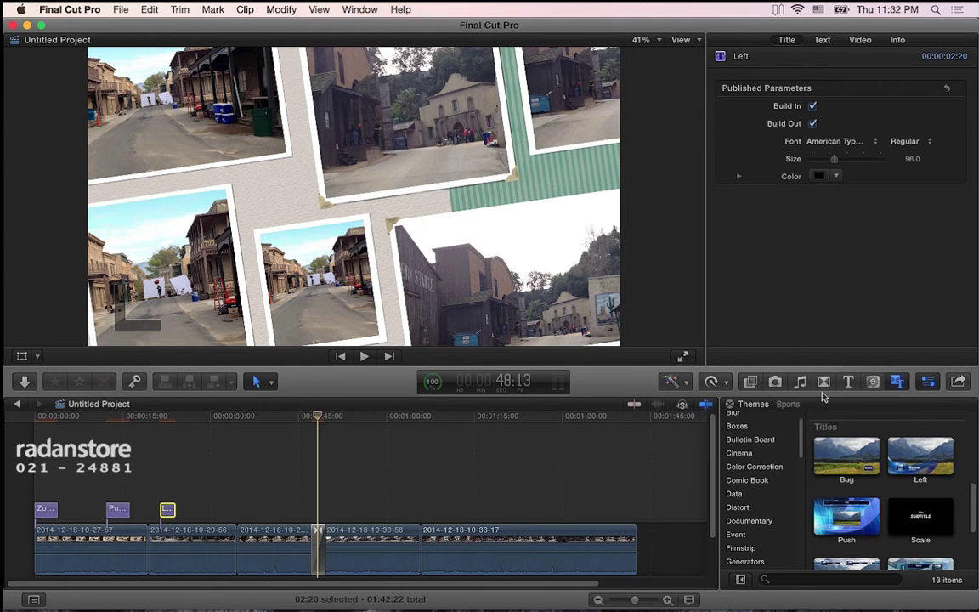
pyautogui.scroll(-1, 773, 505)
pyautogui.scroll(-3, 772, 506)
pyautogui.scroll(-2, 772, 506)
pyautogui.scroll(-4, 773, 505)
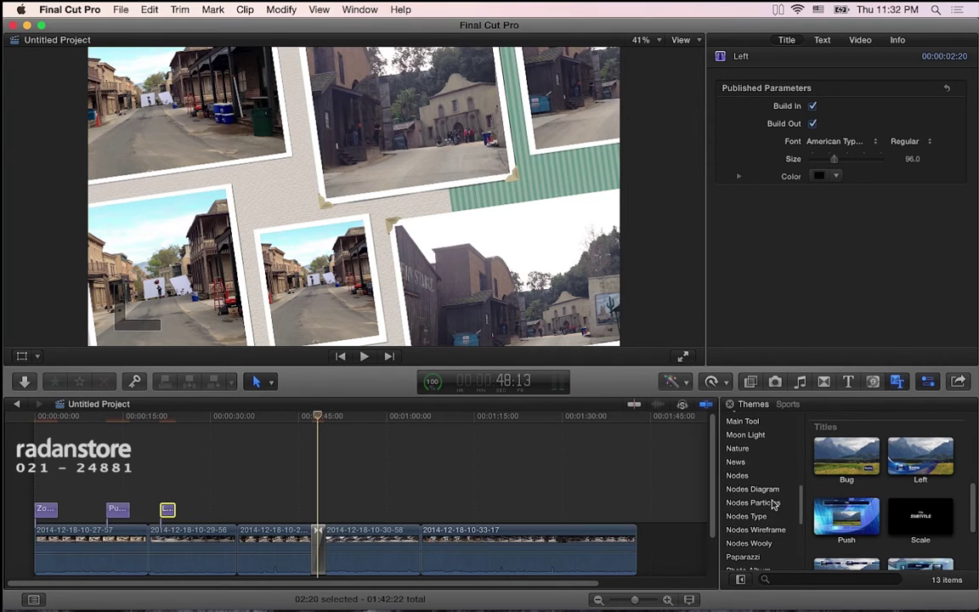
pyautogui.scroll(-1, 772, 506)
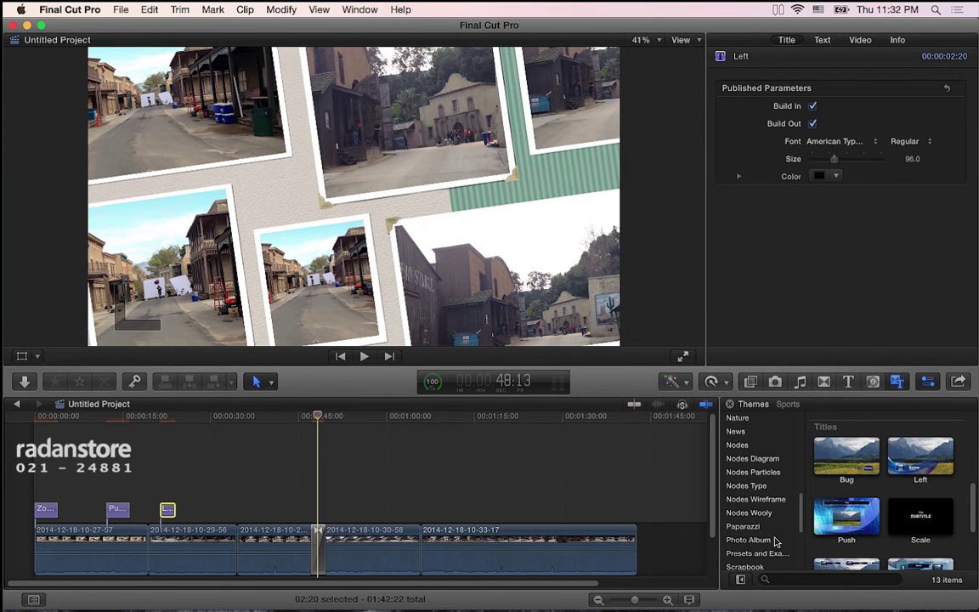
pyautogui.click(768, 540)
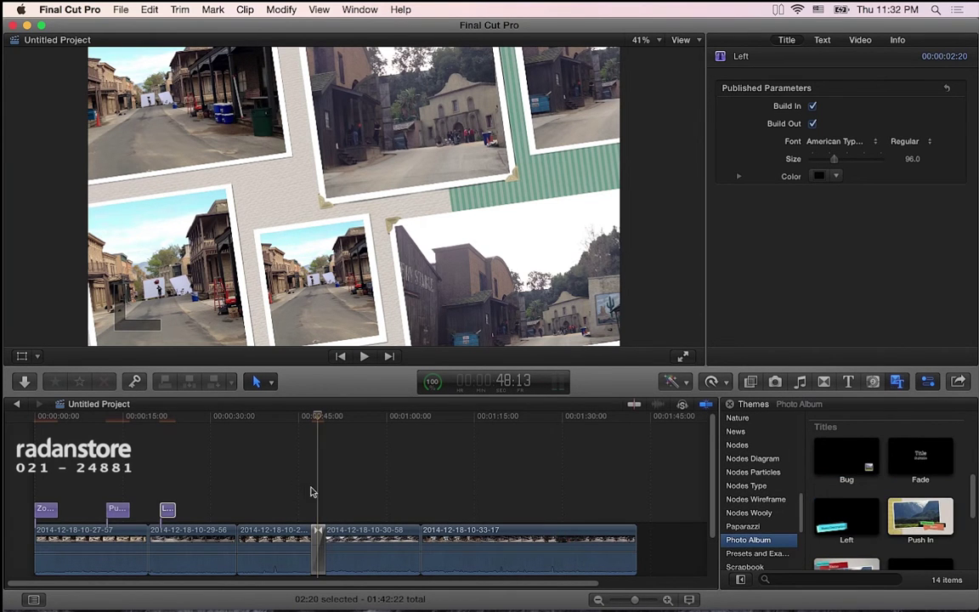
pyautogui.click(320, 538)
# Step: Select the Left to Right Corner transition and move the playhead forward by 5022
pyautogui.click(321, 538)
pyautogui.hotkey('ctrl', 'd')
pyautogui.press('+')
pyautogui.write('5022')
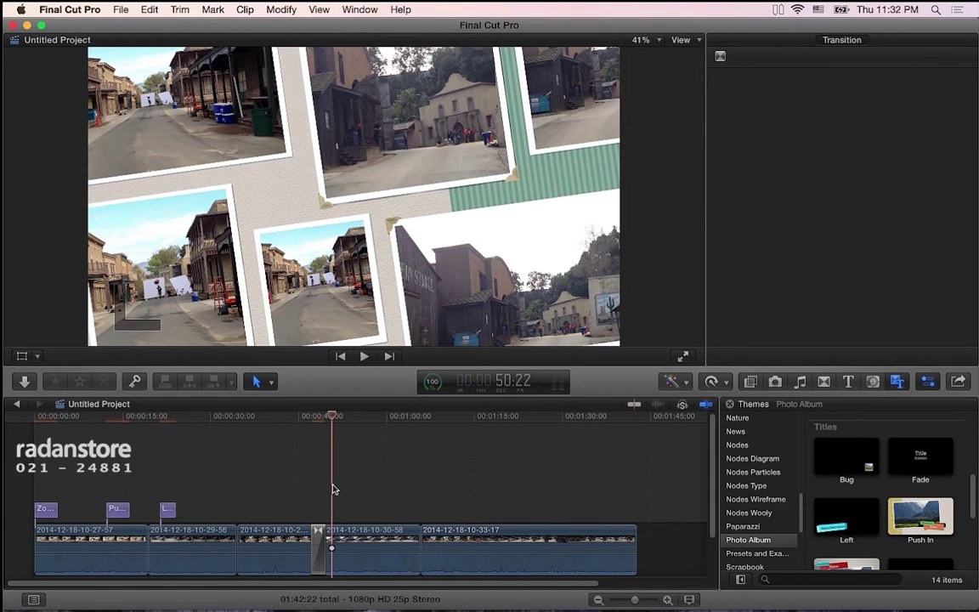
pyautogui.press('Return')
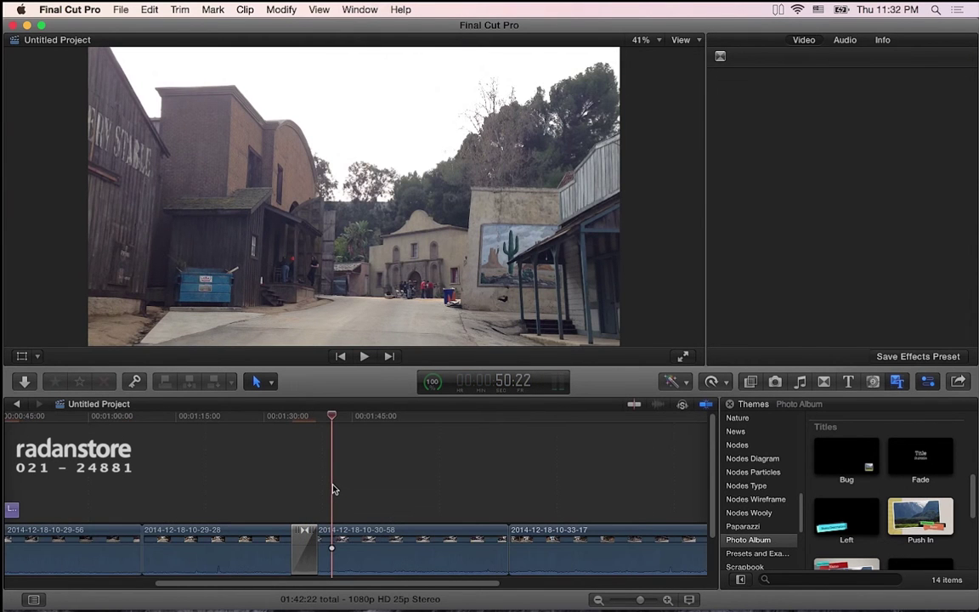
# Step: Reselect the transition to show its settings and numbered drop-zone markers 1–4
pyautogui.press('super+equal')
pyautogui.press('super+equal')
pyautogui.press('super+equal')
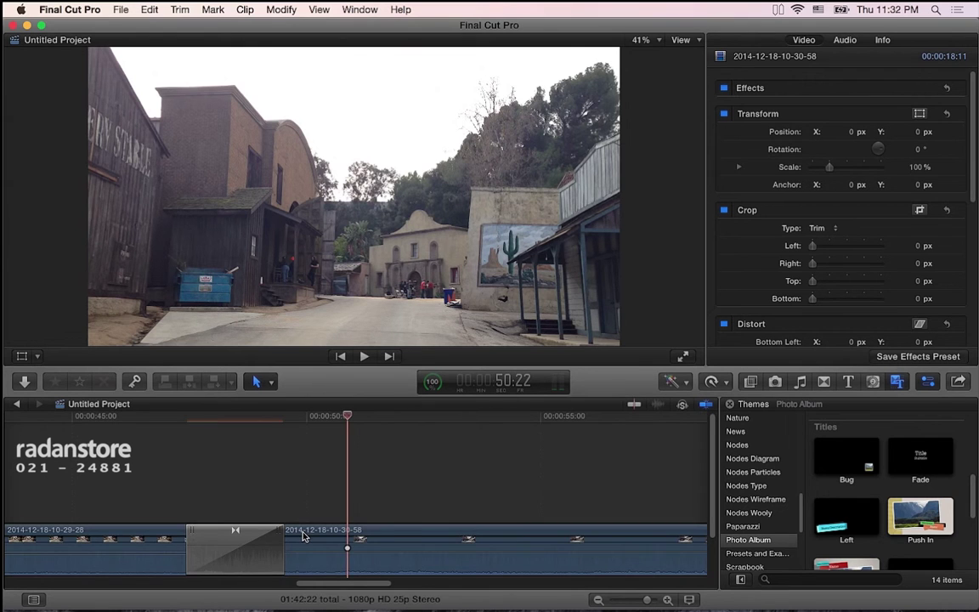
pyautogui.press('super+minus')
pyautogui.press('super+minus')
pyautogui.click(320, 537)
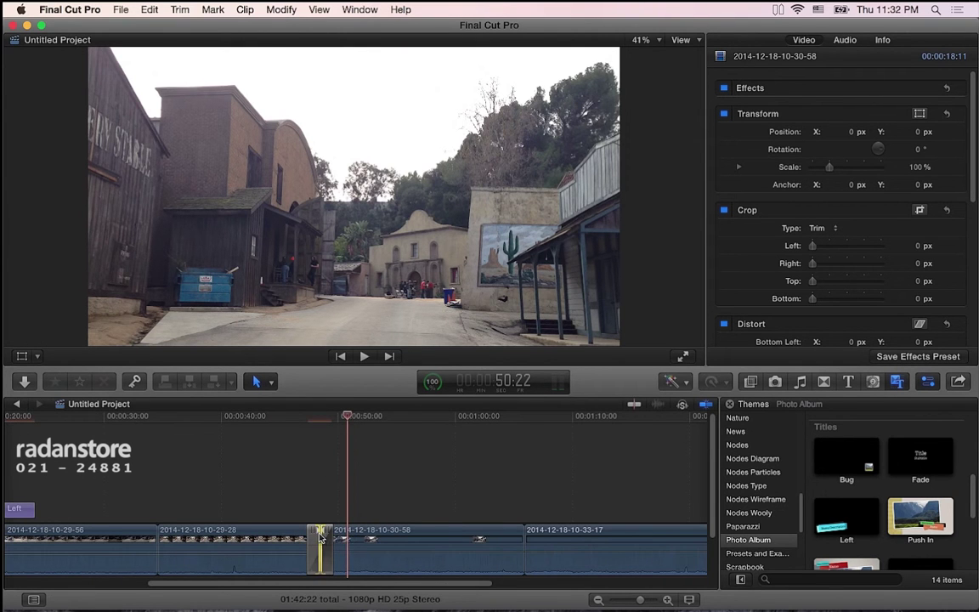
pyautogui.click(321, 533)
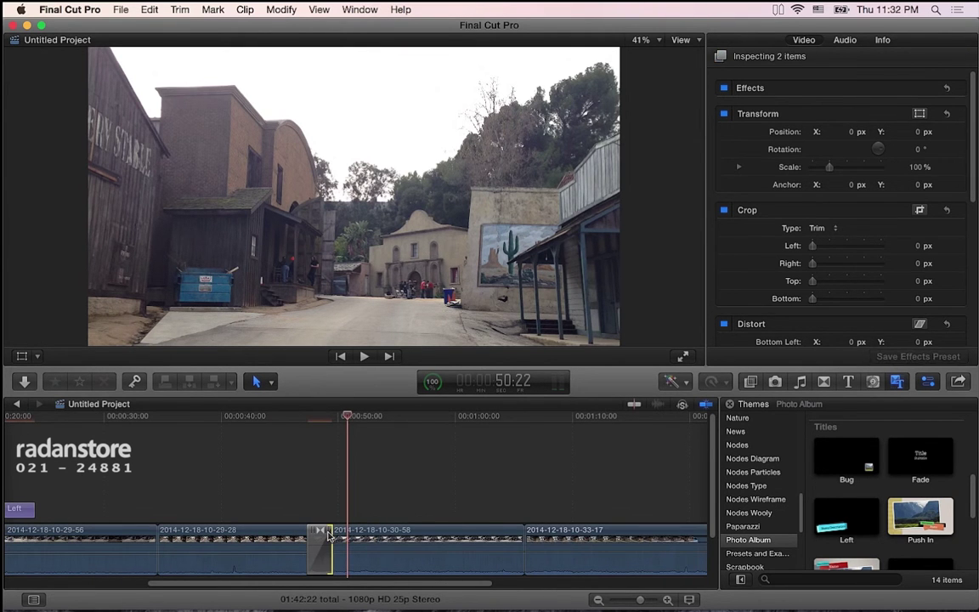
pyautogui.click(318, 535)
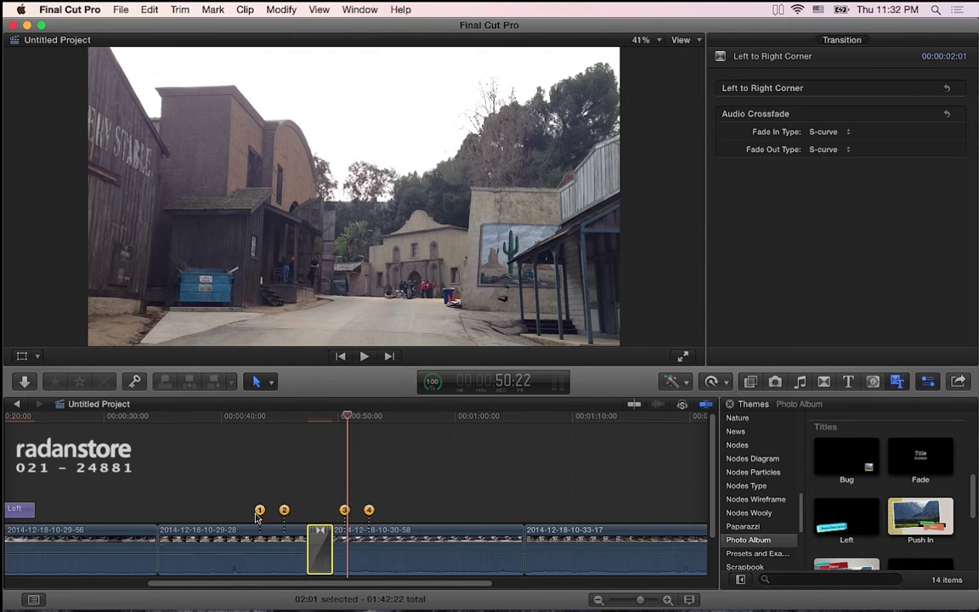
# Step: Park the playhead at 48:13 inside the transition to show the numbered photo slots
pyautogui.hscroll(-5, 263, 521)
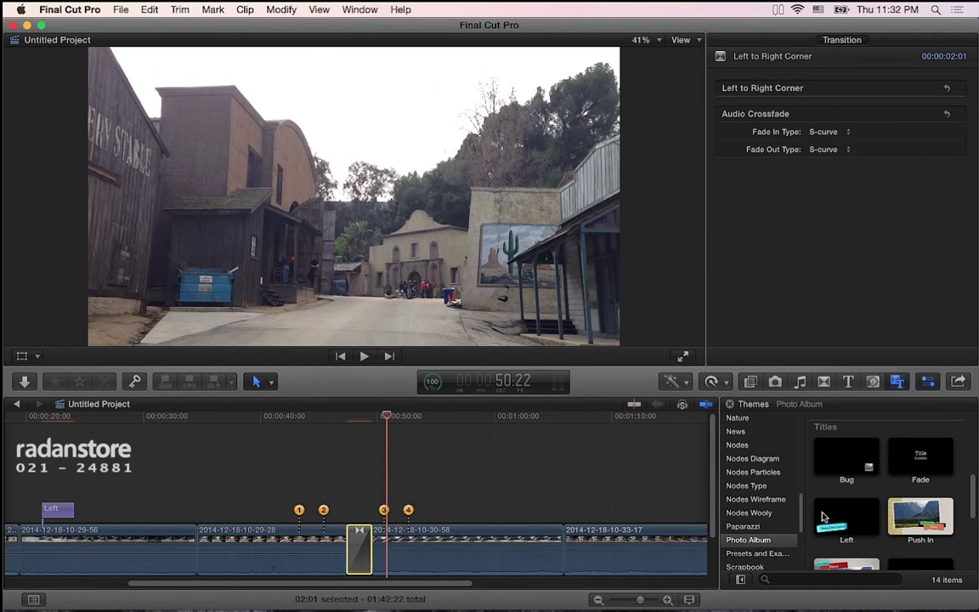
pyautogui.click(359, 424)
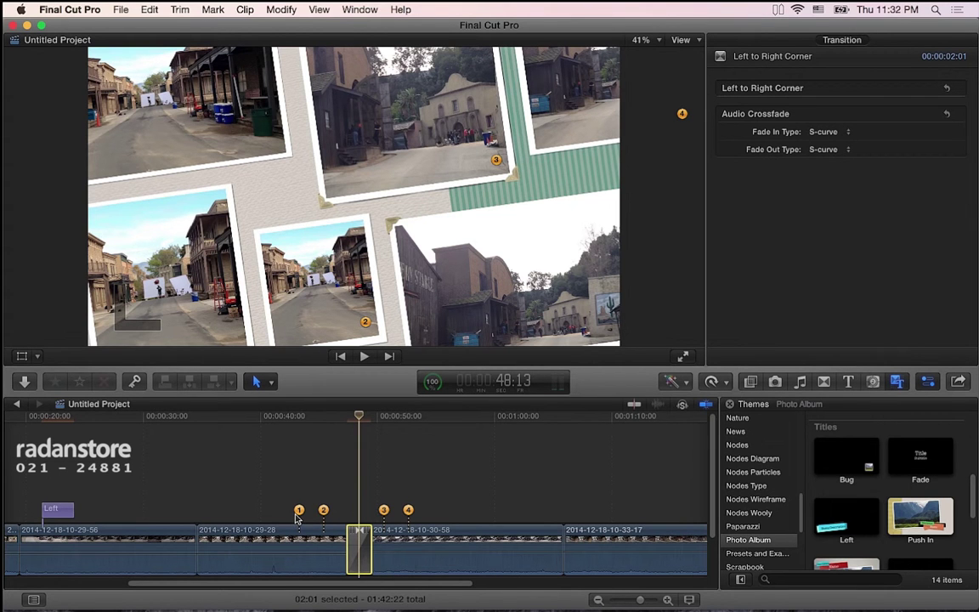
# Step: Move drop-zone markers 1 and 2 earlier, with marker 1 on a frame of the opening clip
pyautogui.moveTo(298, 510); pyautogui.dragTo(145, 513)
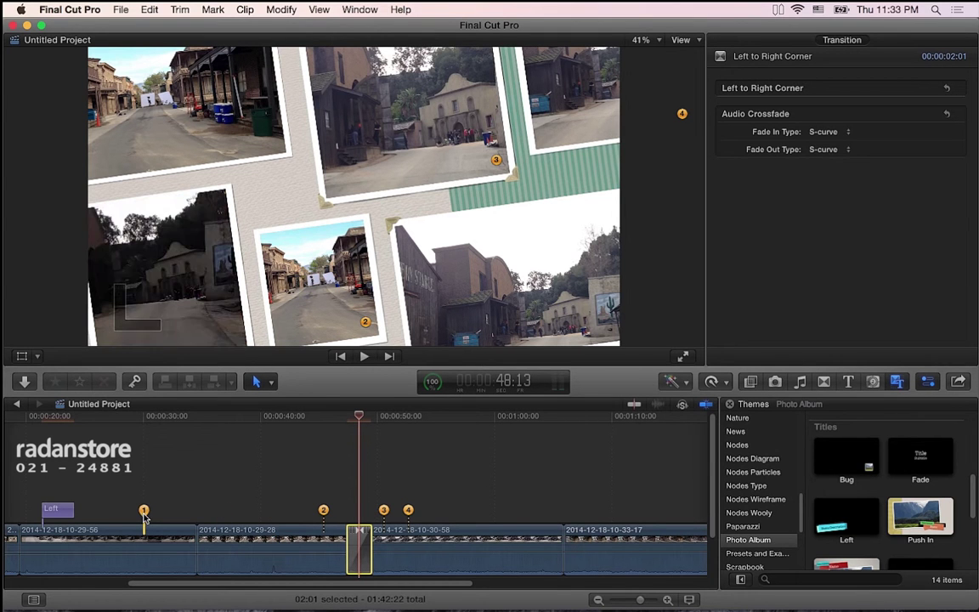
pyautogui.moveTo(324, 513); pyautogui.dragTo(180, 514)
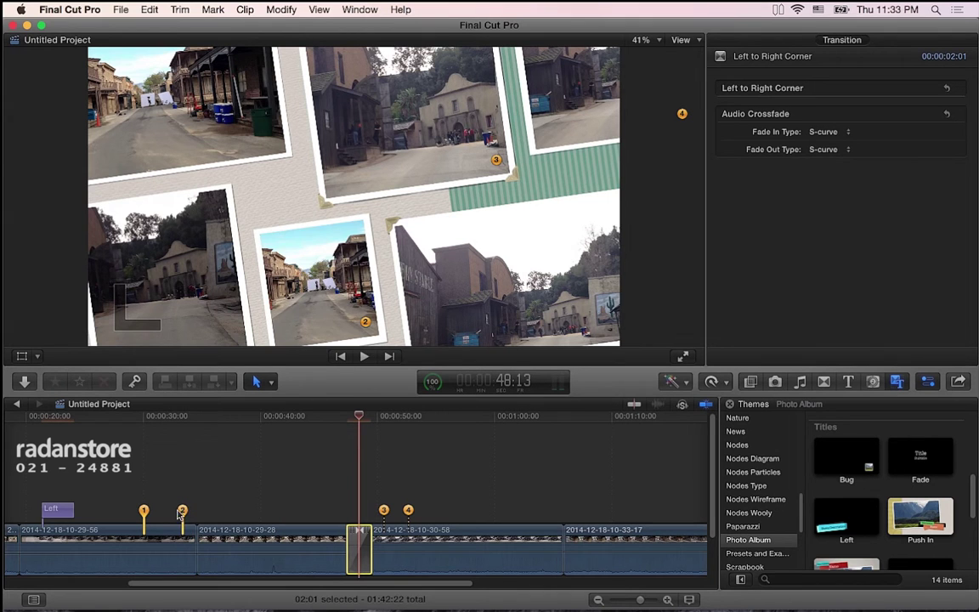
pyautogui.moveTo(143, 510); pyautogui.dragTo(4, 510)
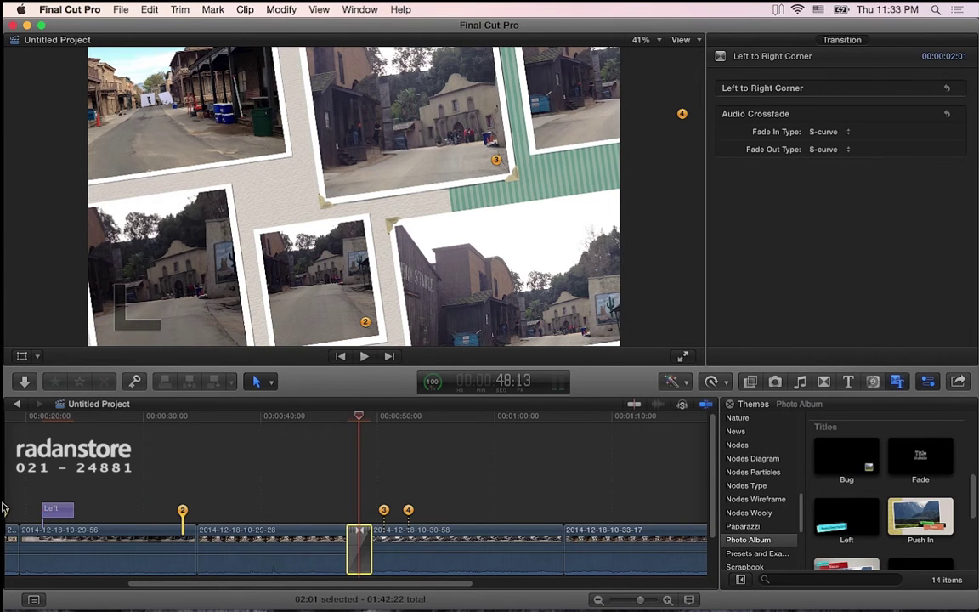
pyautogui.moveTo(178, 522); pyautogui.dragTo(241, 512)
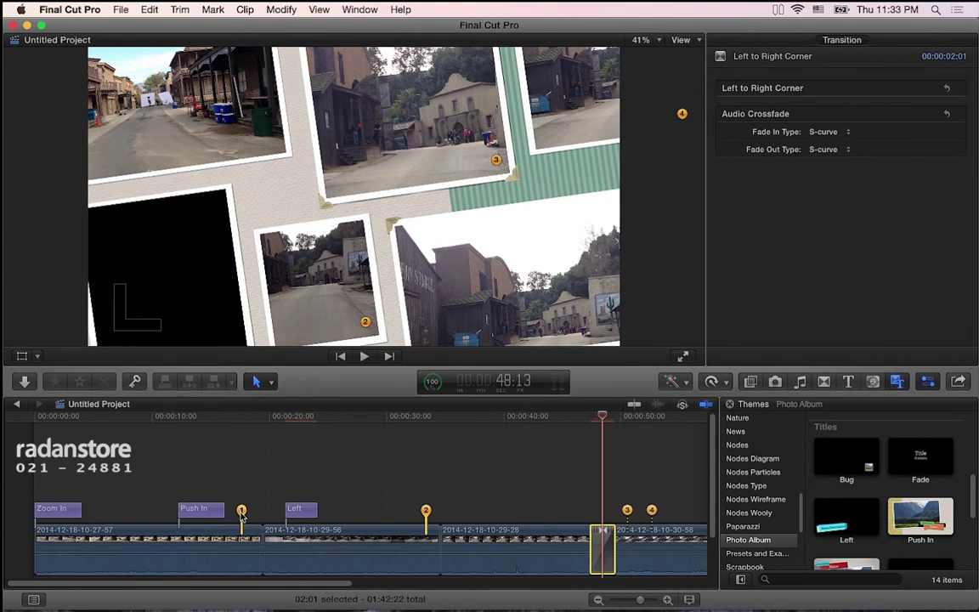
# Step: Move marker 4 onto the last clip and marker 3 onto a later clip, playhead just before the transition
pyautogui.hscroll(10, 535, 516)
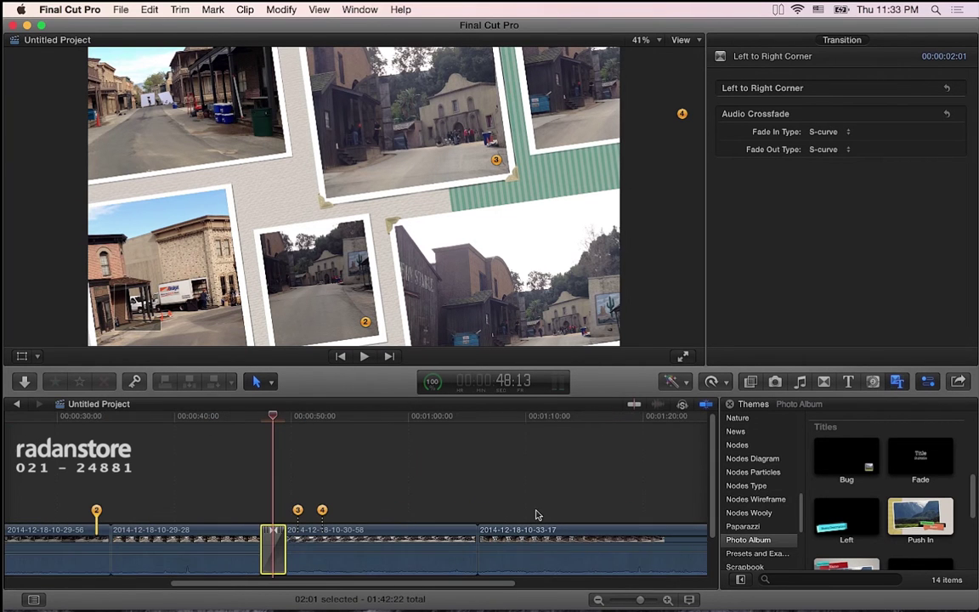
pyautogui.moveTo(440, 519); pyautogui.dragTo(505, 516)
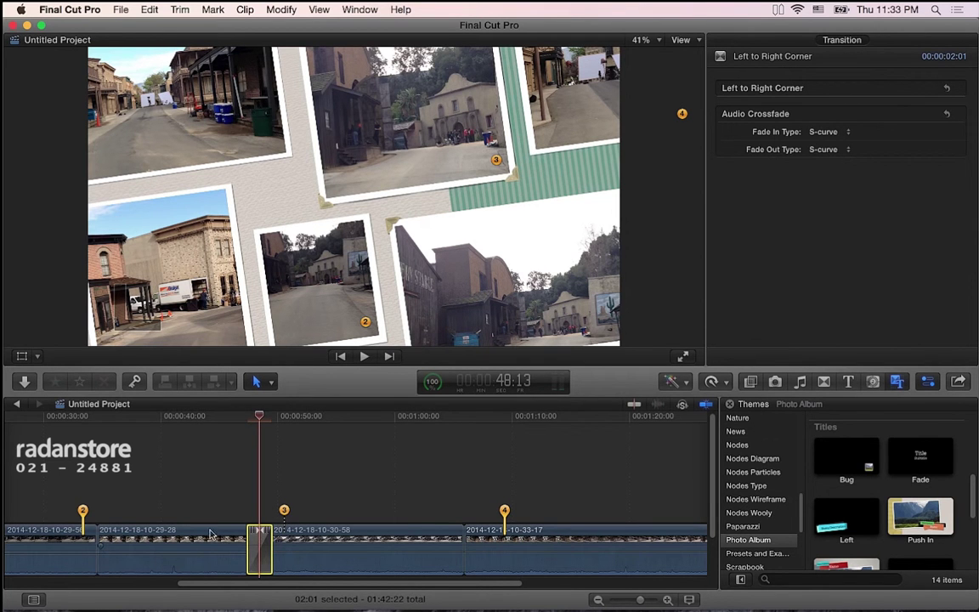
pyautogui.moveTo(285, 511)
pyautogui.mouseDown()
pyautogui.moveTo(486, 511)
pyautogui.moveTo(298, 511)
pyautogui.mouseUp()
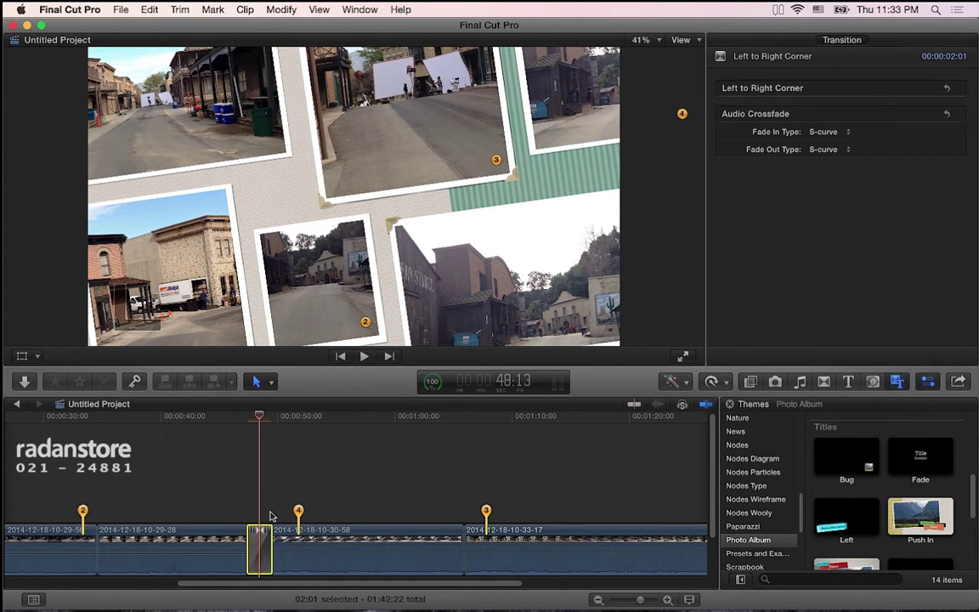
pyautogui.click(245, 418)
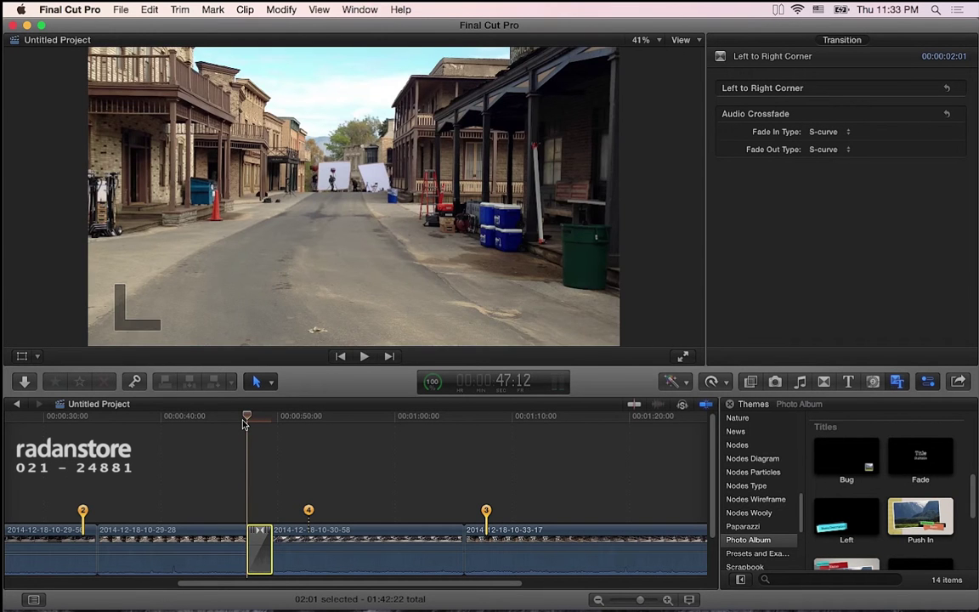
pyautogui.press('space')
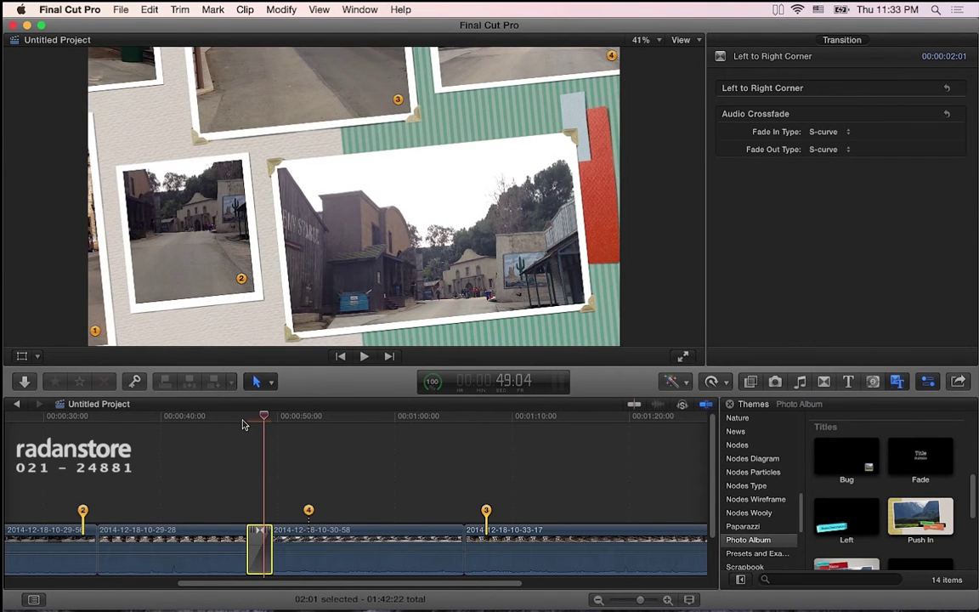
pyautogui.press('j')
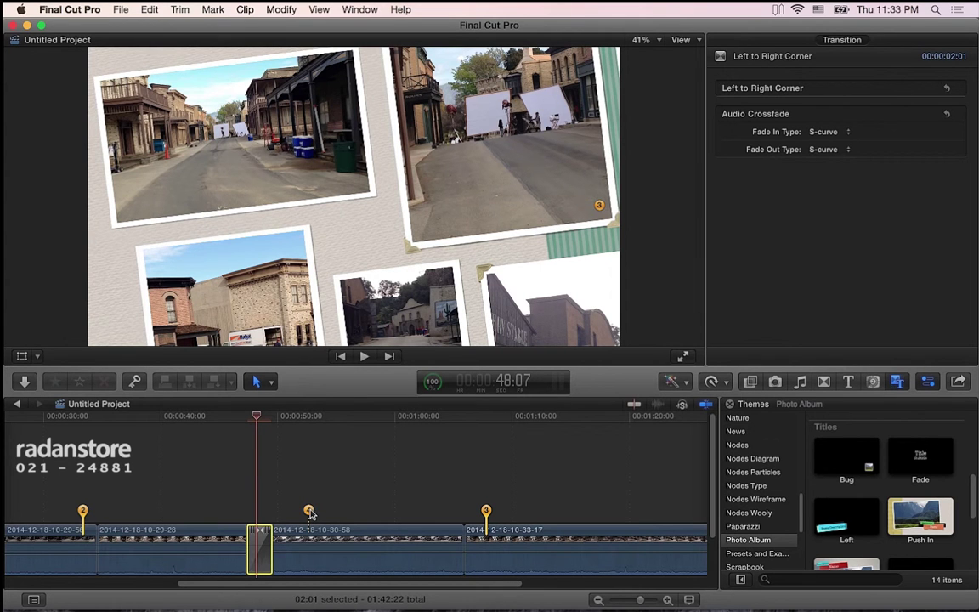
pyautogui.press('super+v')
pyautogui.press('super+x')
pyautogui.press('super+v')
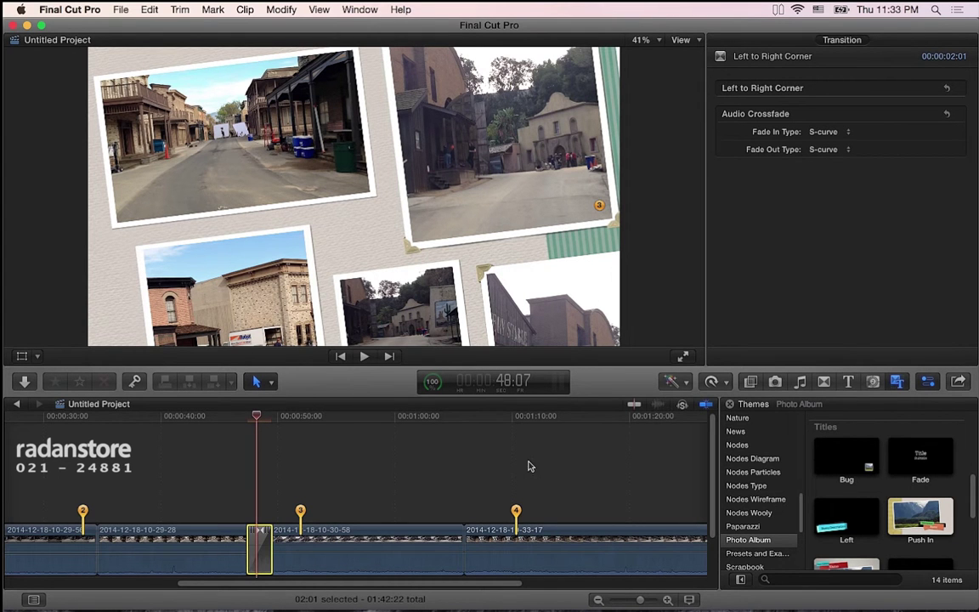
pyautogui.press('super+x')
pyautogui.press('super+v')
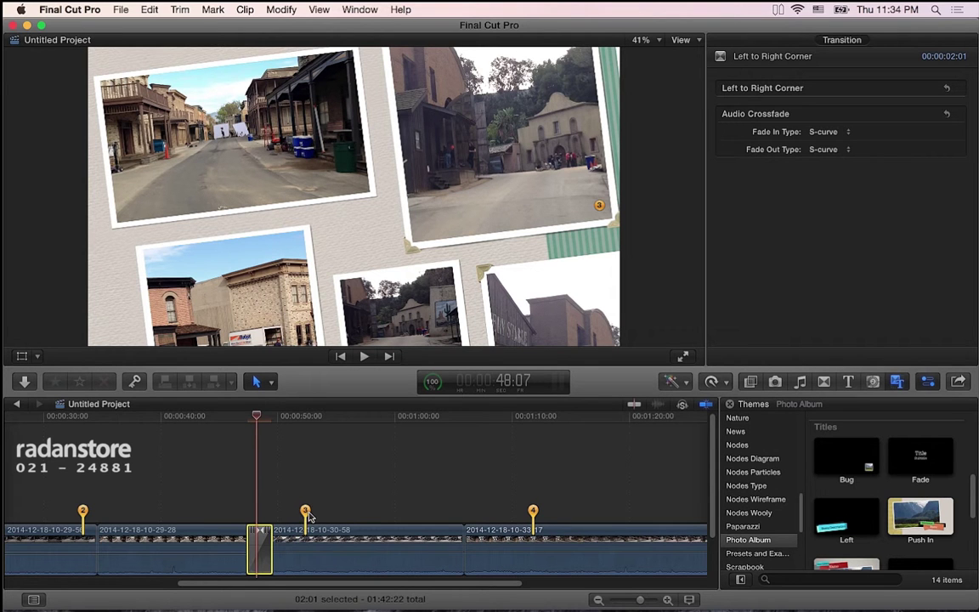
# Step: Nudge marker 3 slightly later and scroll the Themes browser up to Video Generators
pyautogui.moveTo(303, 515); pyautogui.dragTo(311, 516)
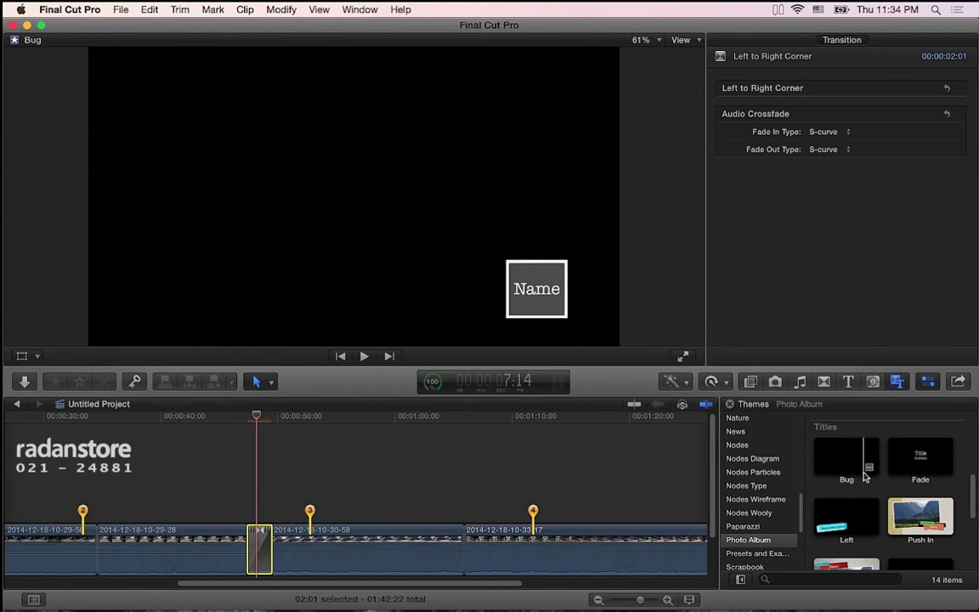
pyautogui.scroll(10, 884, 490)
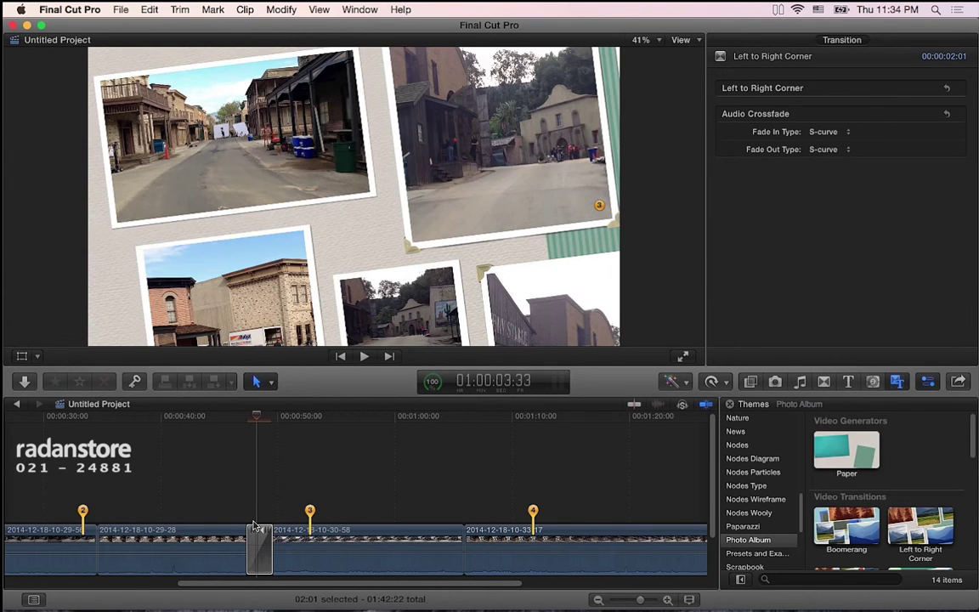